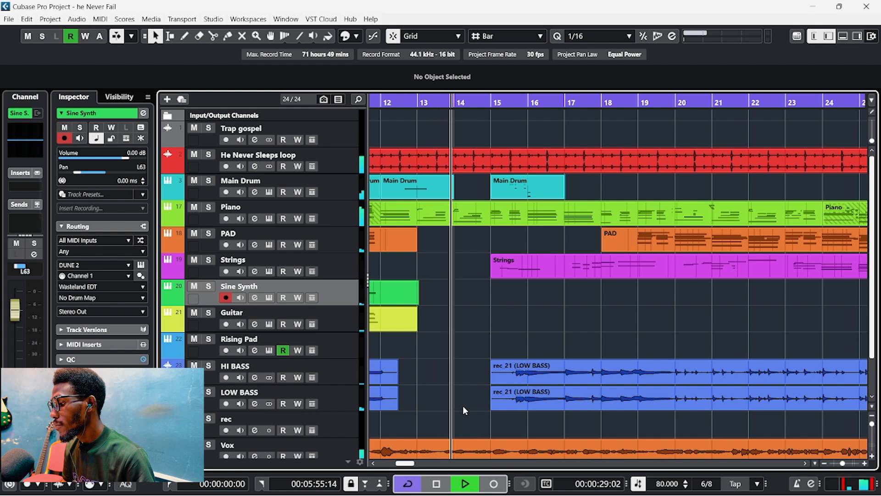
# Check the Comp FET-76 insert in the Vox channel settings and raise the Vox fader to 4.29 dB.
pyautogui.click(353, 448)
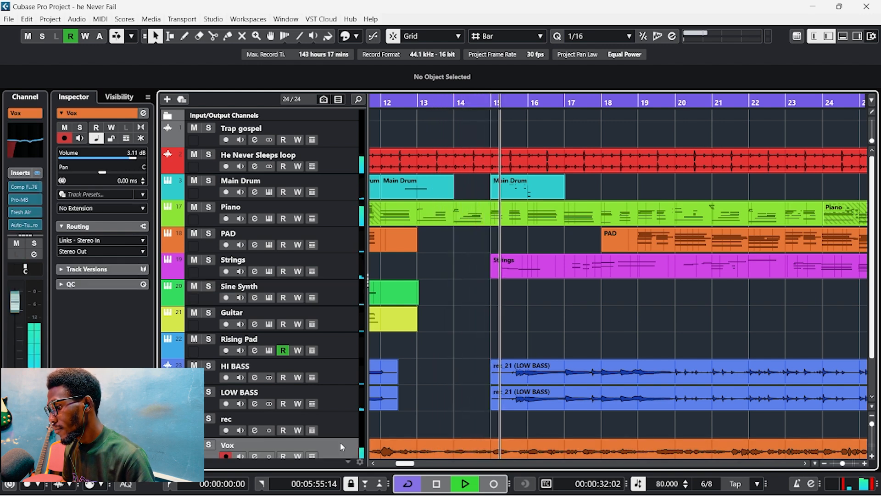
pyautogui.click(143, 113)
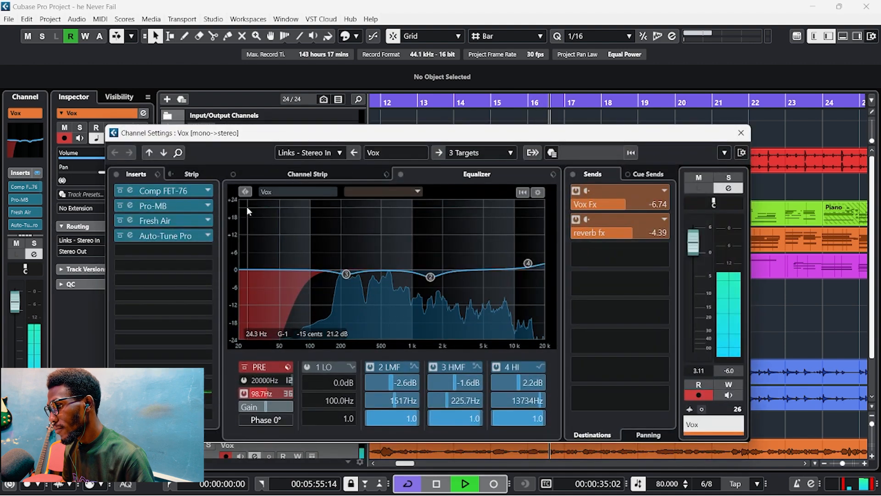
pyautogui.click(179, 192)
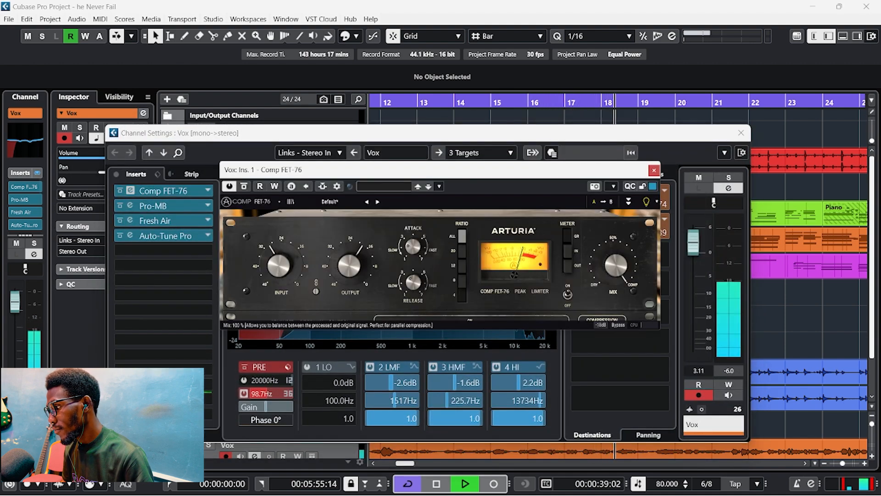
pyautogui.click(652, 171)
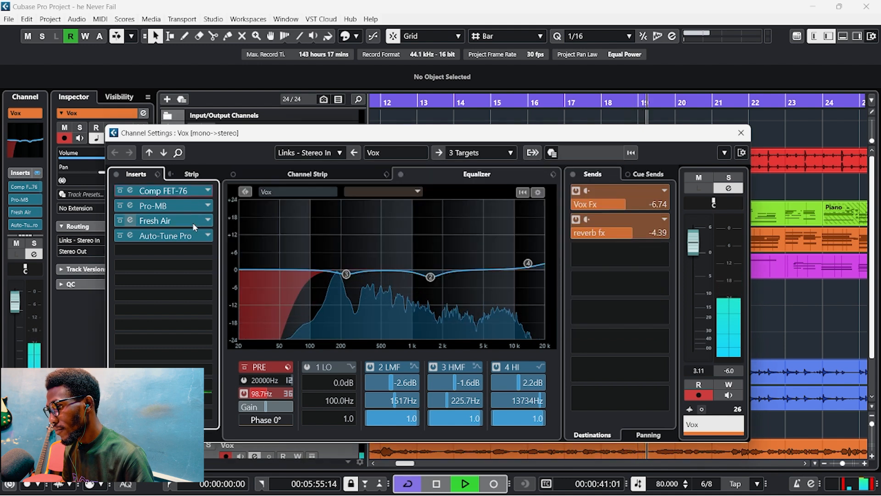
pyautogui.moveTo(693, 243); pyautogui.dragTo(692, 237)
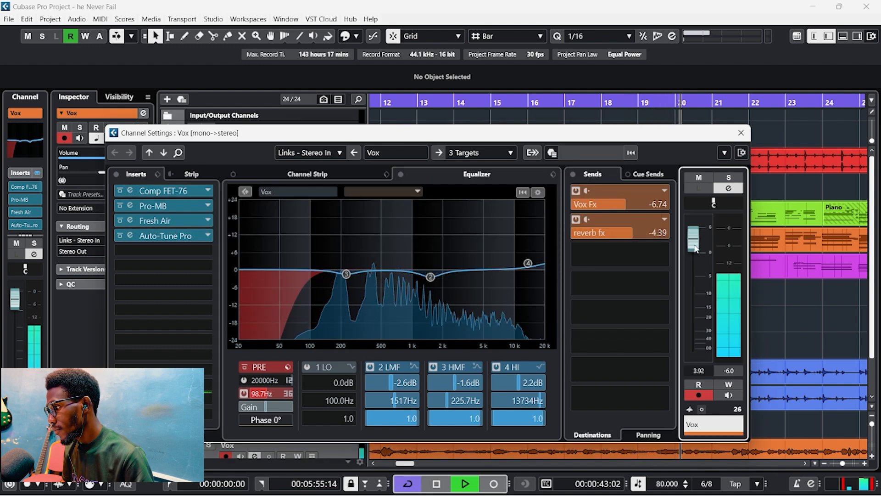
pyautogui.click(739, 134)
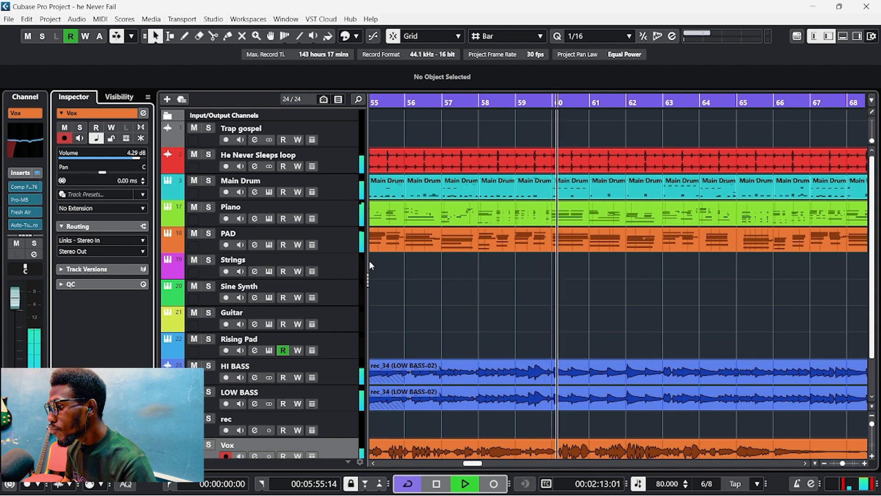
# Set the Piano track's volume to -2 dB.
pyautogui.click(213, 208)
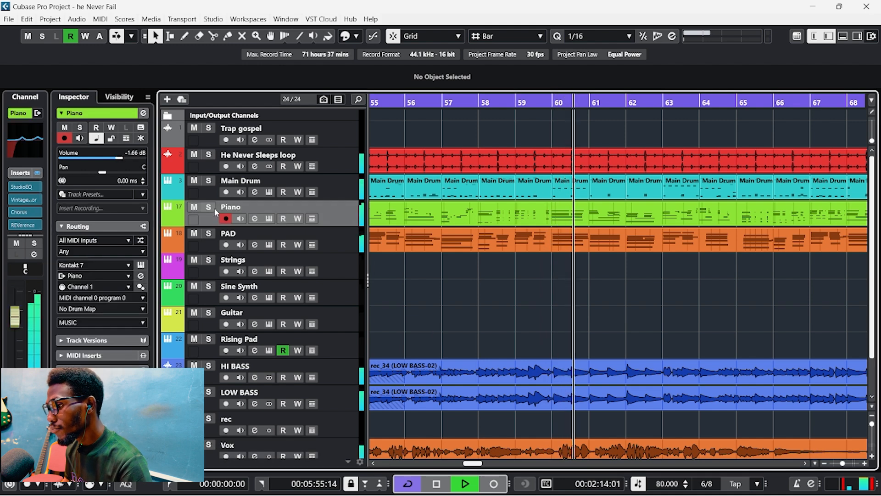
pyautogui.doubleClick(133, 153)
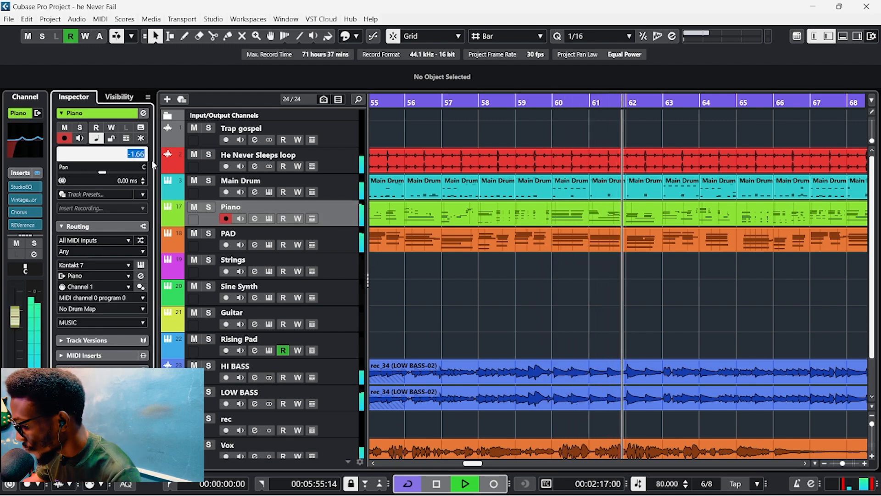
pyautogui.write('-2')
pyautogui.press('Return')
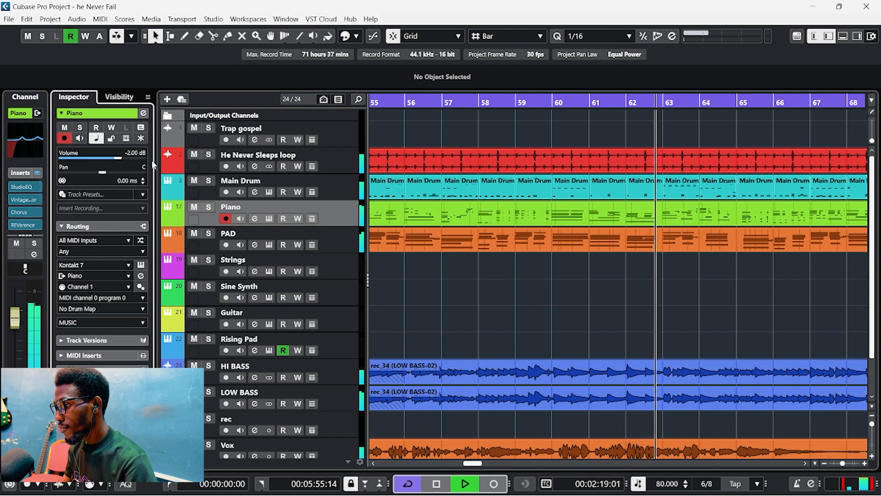
# Set the HI BASS track's volume to -2 dB.
pyautogui.click(345, 374)
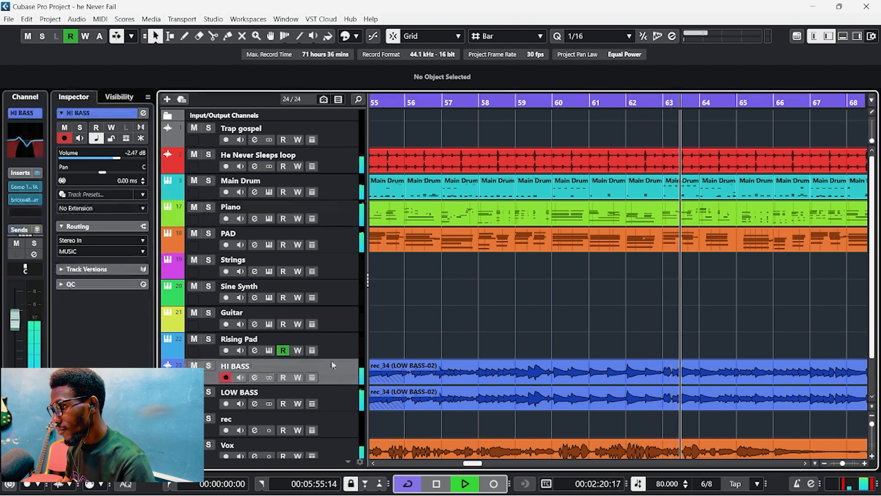
pyautogui.doubleClick(134, 152)
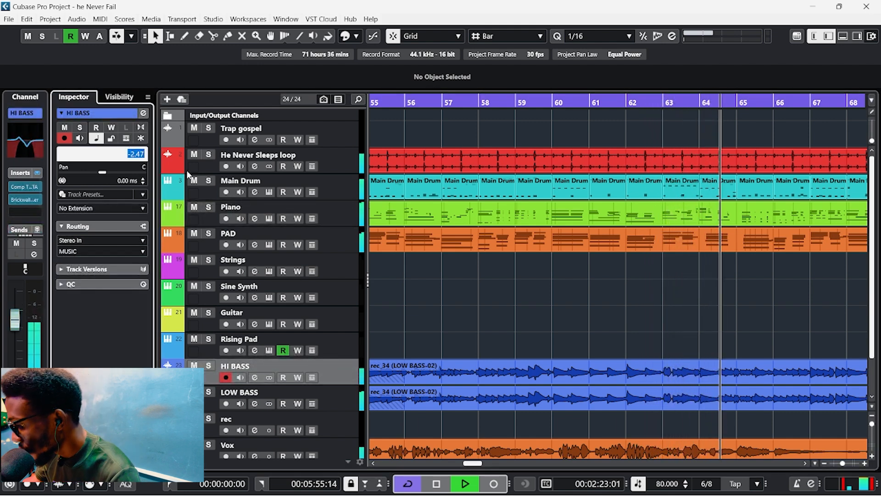
pyautogui.write('-2')
pyautogui.press('Return')
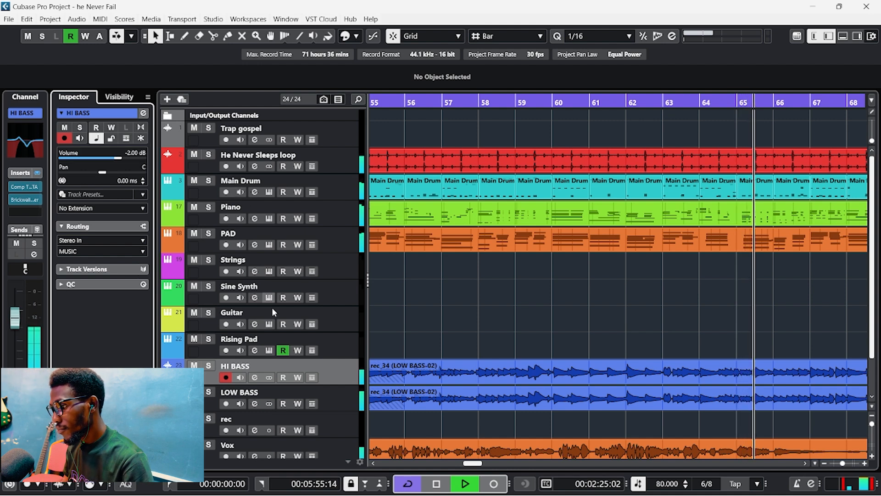
# Set the LOW BASS track's volume to -1 dB.
pyautogui.click(337, 399)
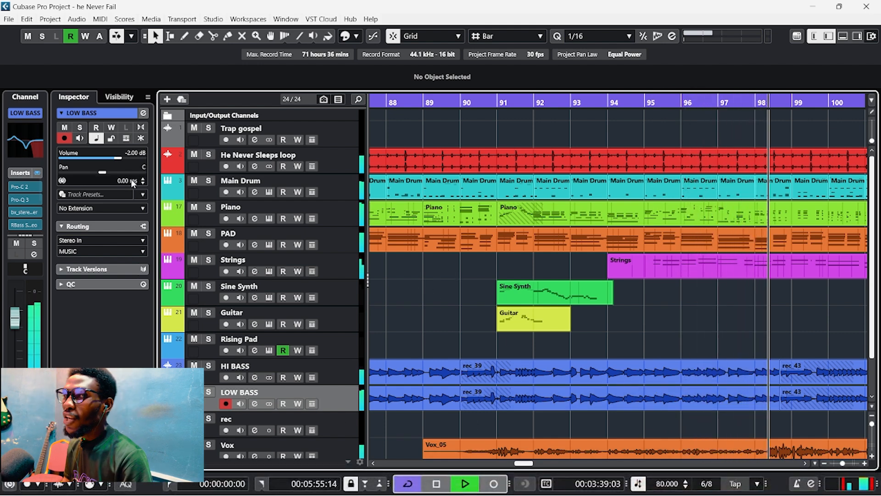
pyautogui.doubleClick(132, 155)
pyautogui.write('-1')
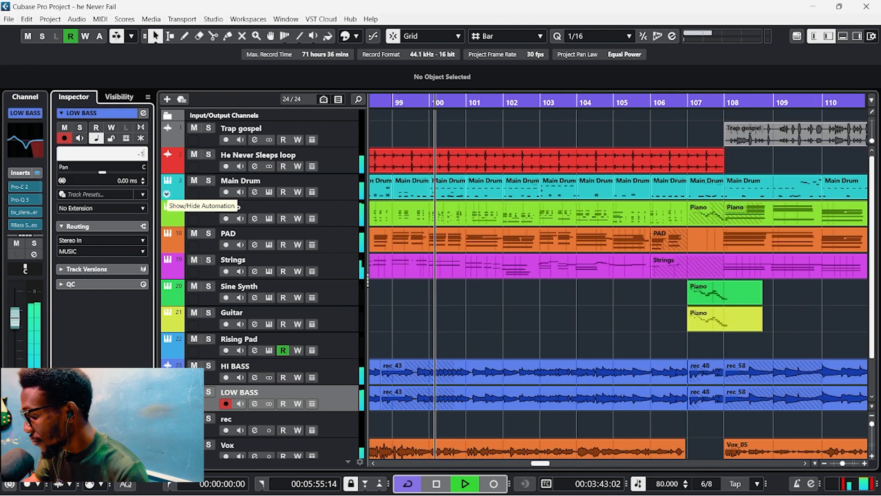
pyautogui.press('Return')
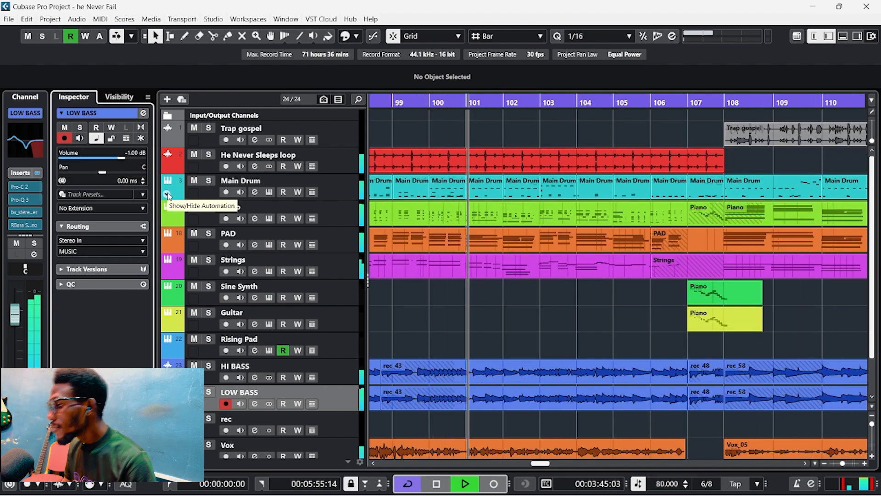
pyautogui.click(456, 324)
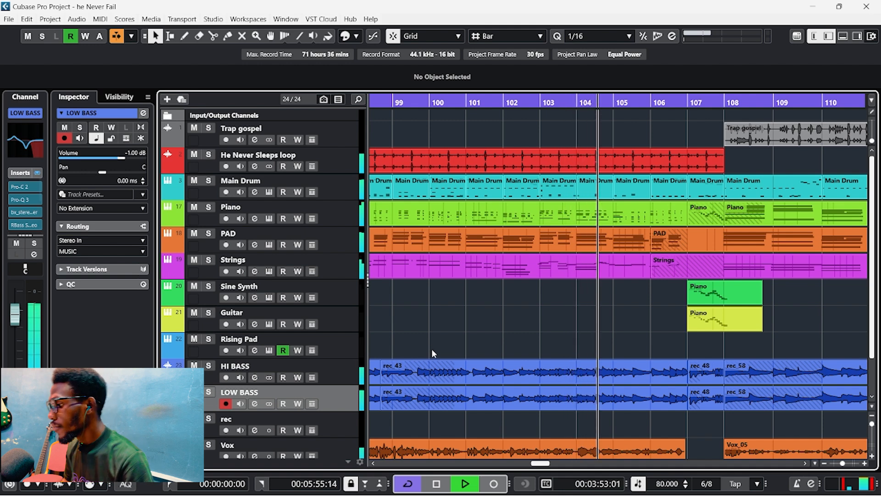
# Set the HI BASS track's volume to 0 dB.
pyautogui.click(343, 373)
pyautogui.doubleClick(133, 154)
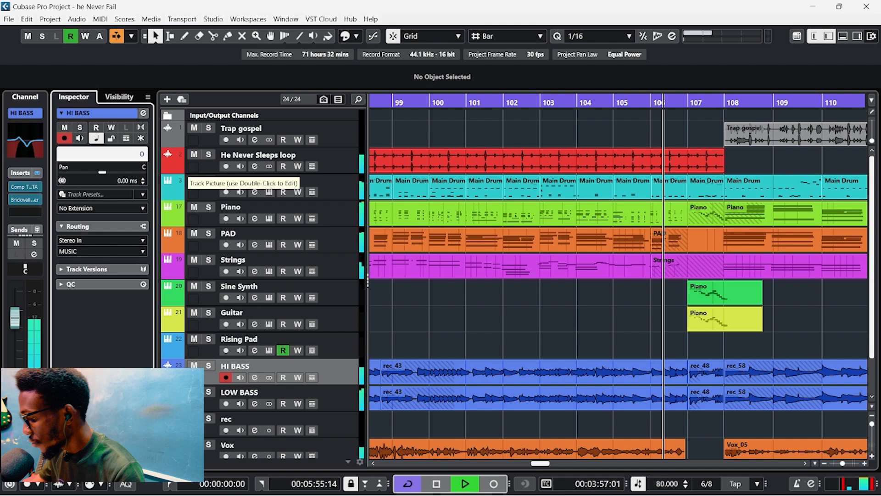
pyautogui.write('0')
pyautogui.press('Return')
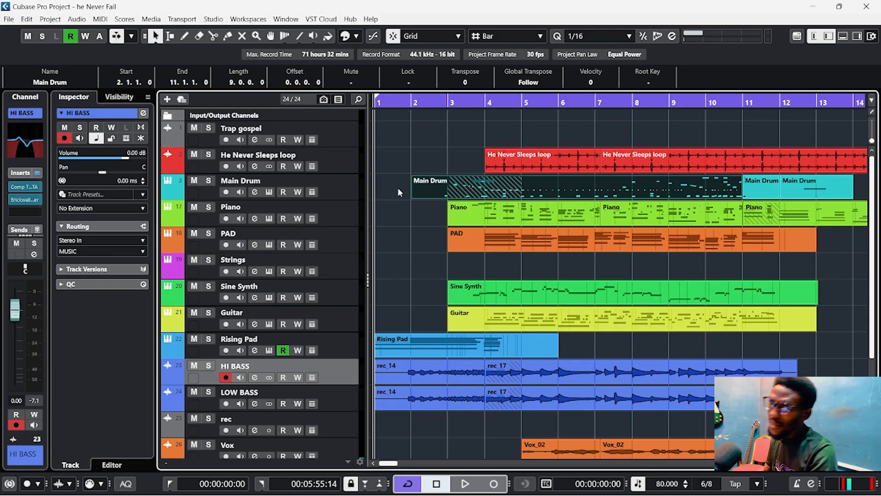
# Clear the Main Drum event selection and select the Trap gospel track.
pyautogui.click(396, 190)
pyautogui.hscroll(2, 419, 172)
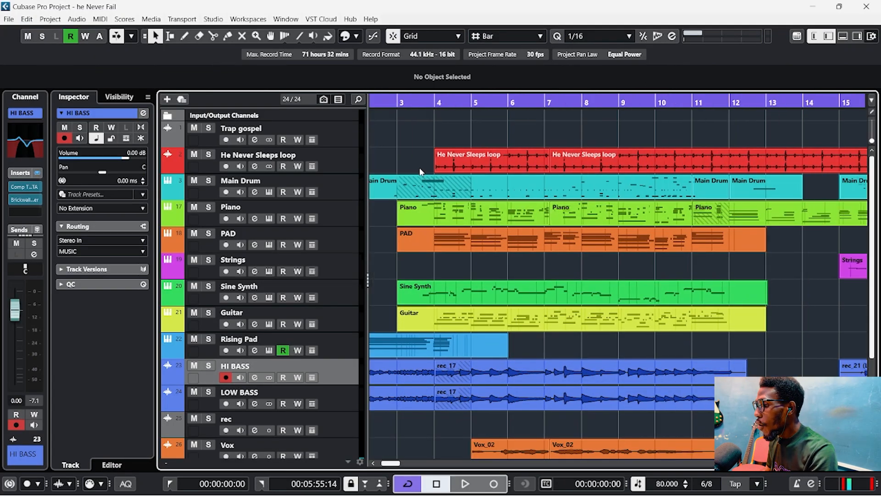
pyautogui.click(346, 156)
pyautogui.click(335, 134)
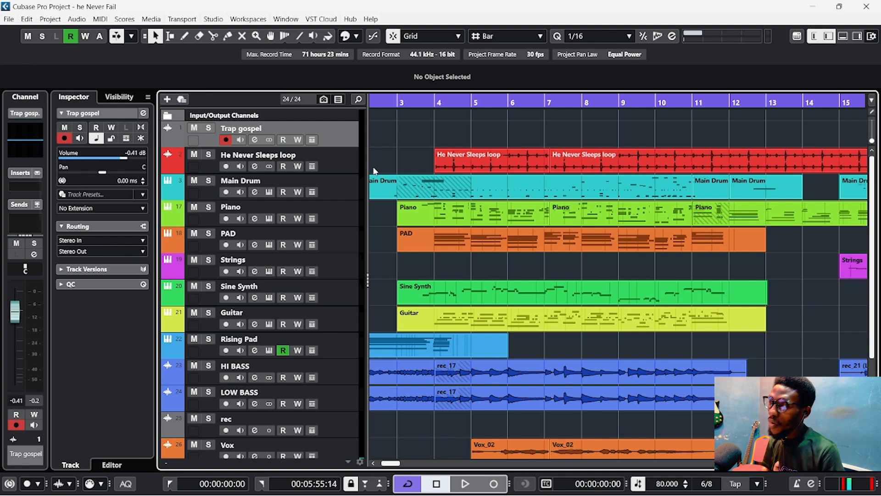
# Solo the He Never Sleeps loop track and audition it briefly from bar 4.
pyautogui.hscroll(3, 408, 161)
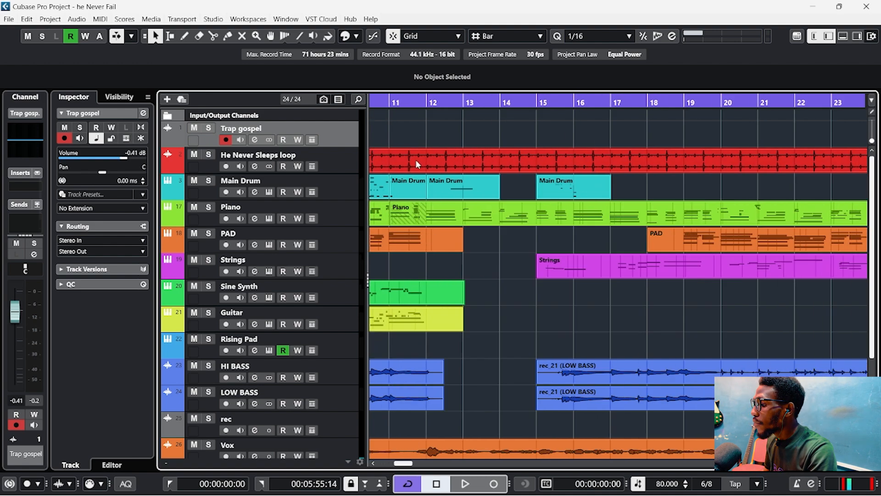
pyautogui.hscroll(-4, 429, 173)
pyautogui.click(486, 101)
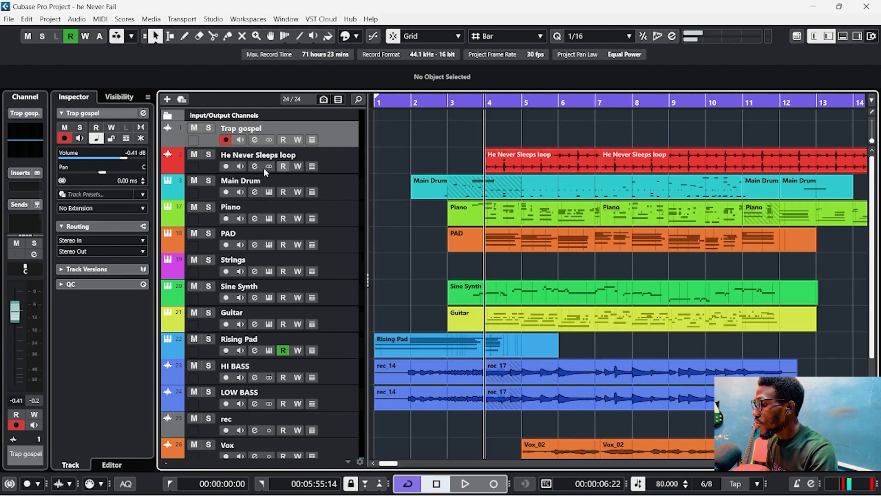
pyautogui.click(209, 154)
pyautogui.press('space')
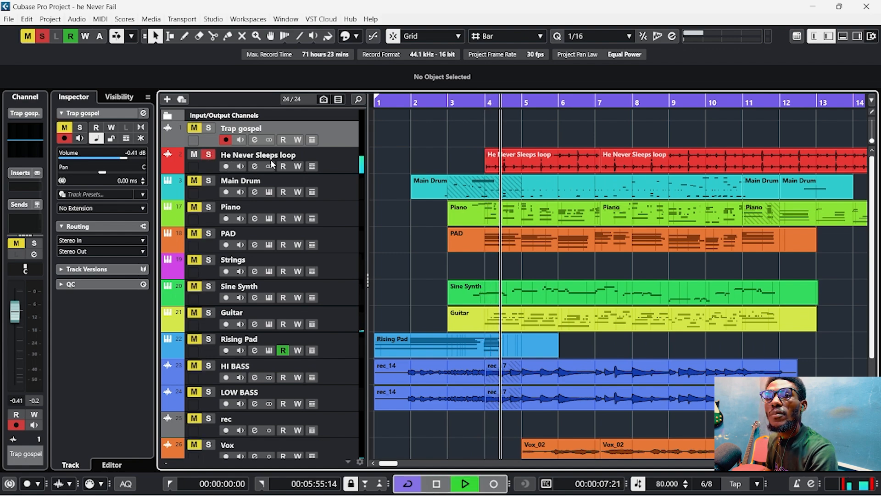
pyautogui.press('space')
# Solo the Trap gospel track as well and audition its loop from bar 108.
pyautogui.hscroll(15, 494, 200)
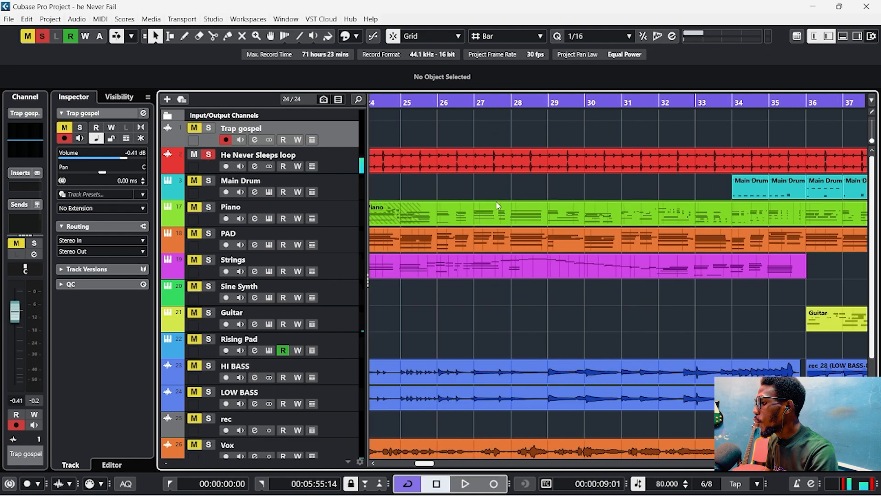
pyautogui.hscroll(20, 495, 200)
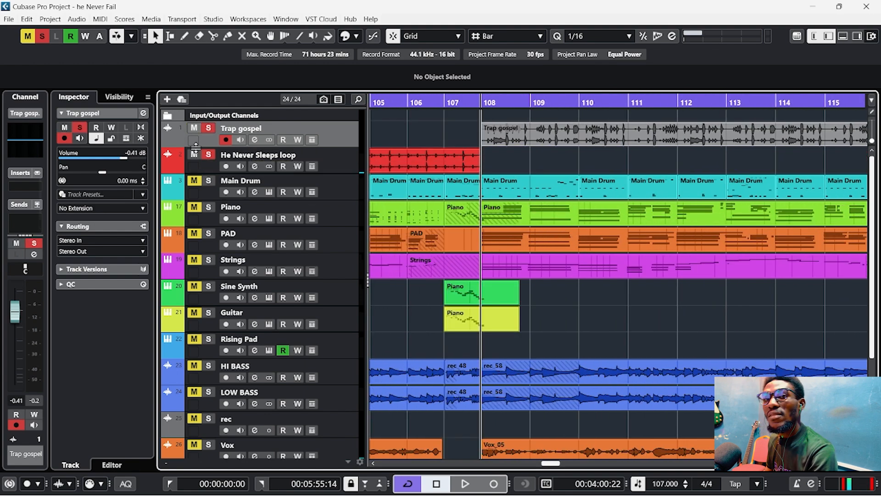
pyautogui.press('space')
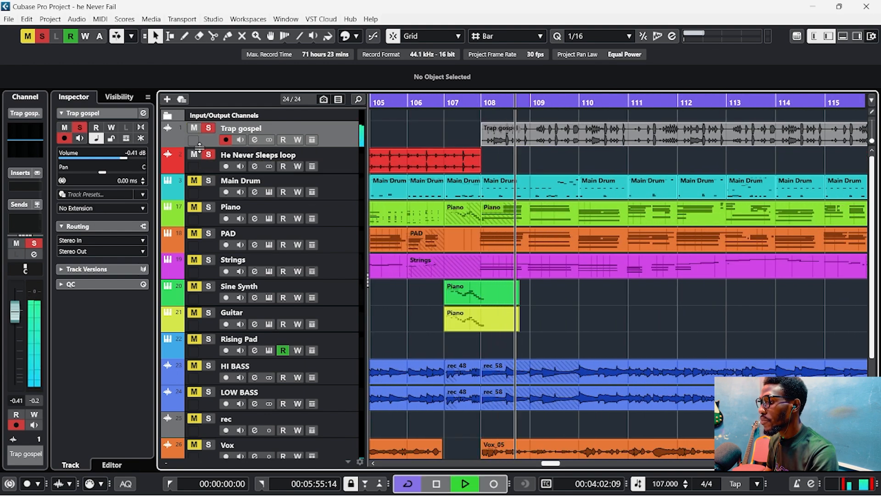
pyautogui.press('space')
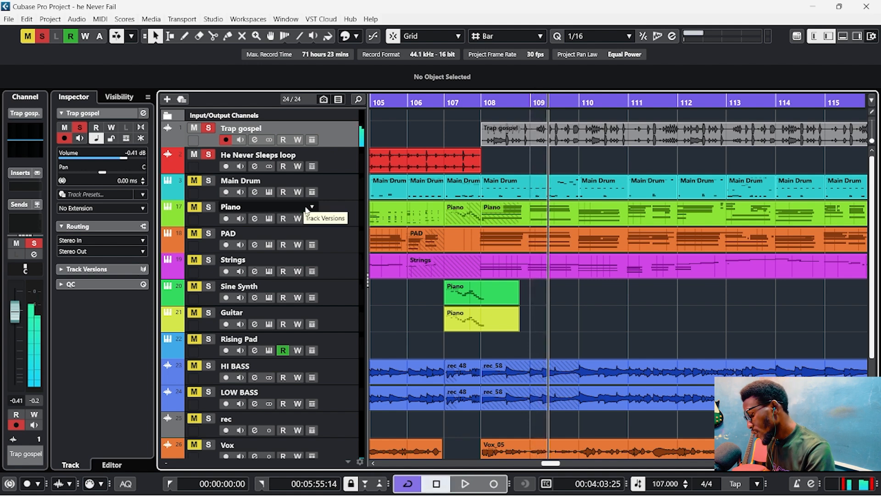
# Turn off solo on the Trap gospel and He Never Sleeps loop tracks and play the full arrangement across the start of bar 108.
pyautogui.click(208, 128)
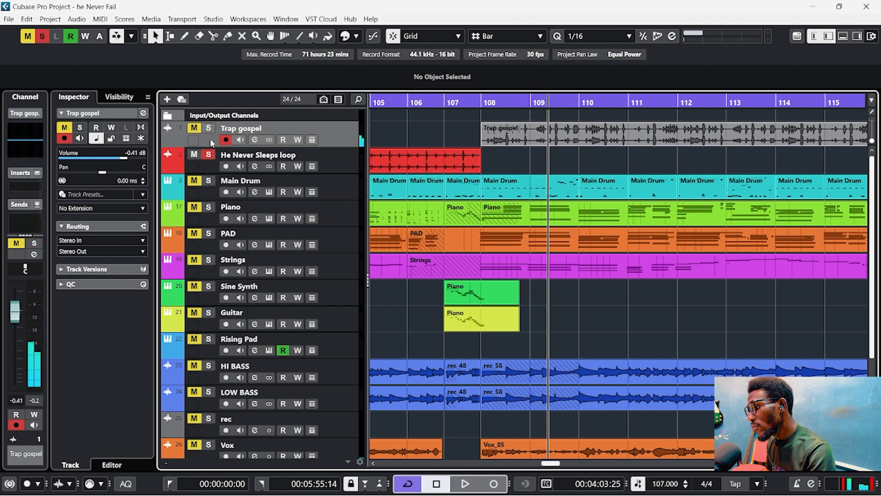
pyautogui.click(210, 156)
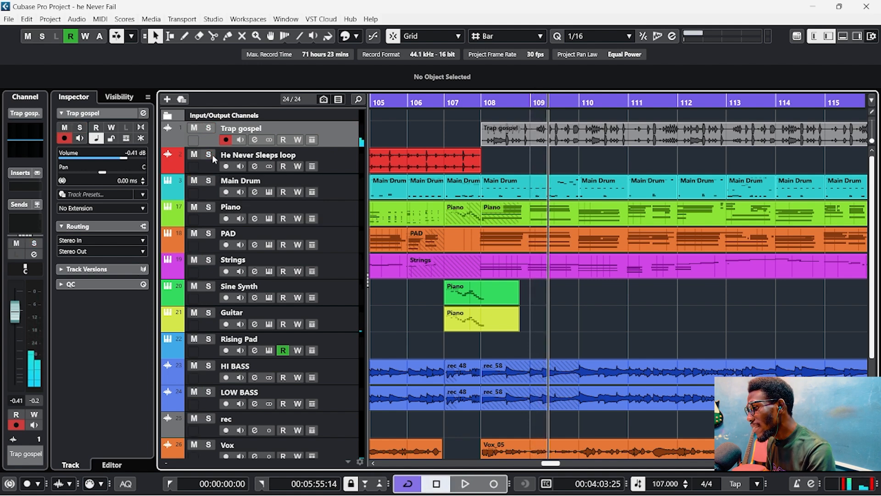
pyautogui.doubleClick(406, 106)
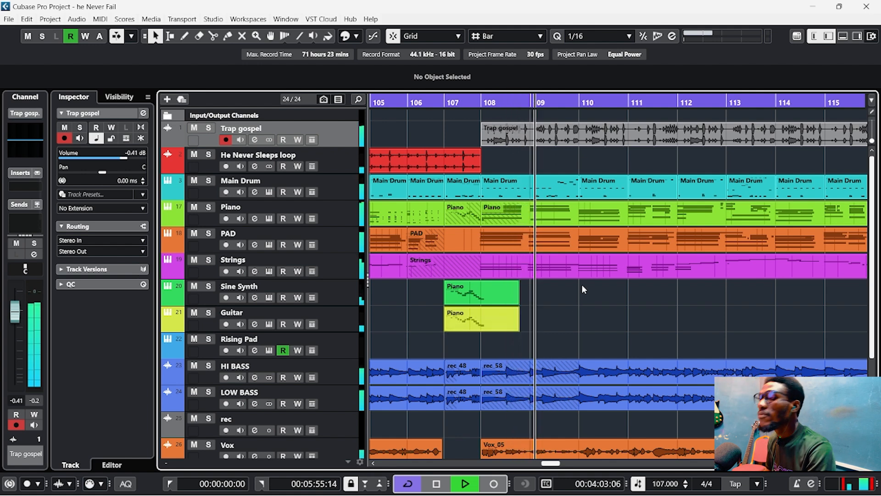
pyautogui.press('space')
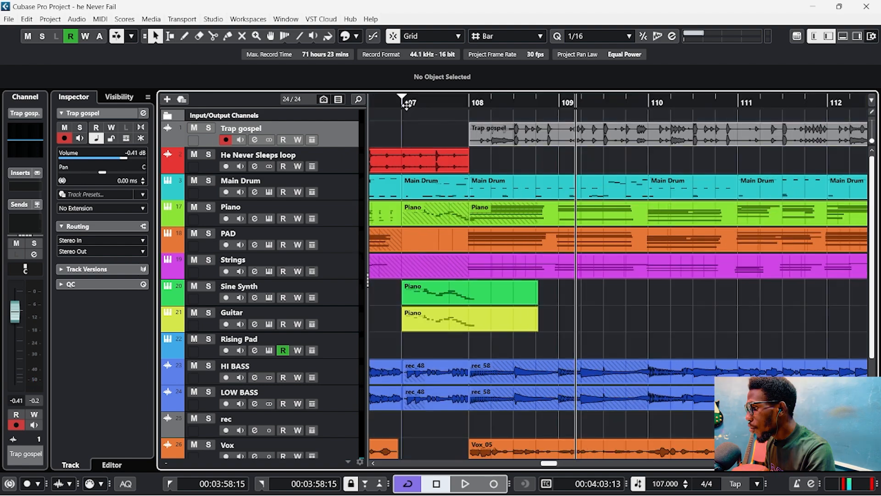
# Place the project cursor at bar 108, where the Trap gospel loop starts, and open the Tempo Track Editor.
pyautogui.hscroll(2, 411, 107)
pyautogui.hscroll(-4, 453, 121)
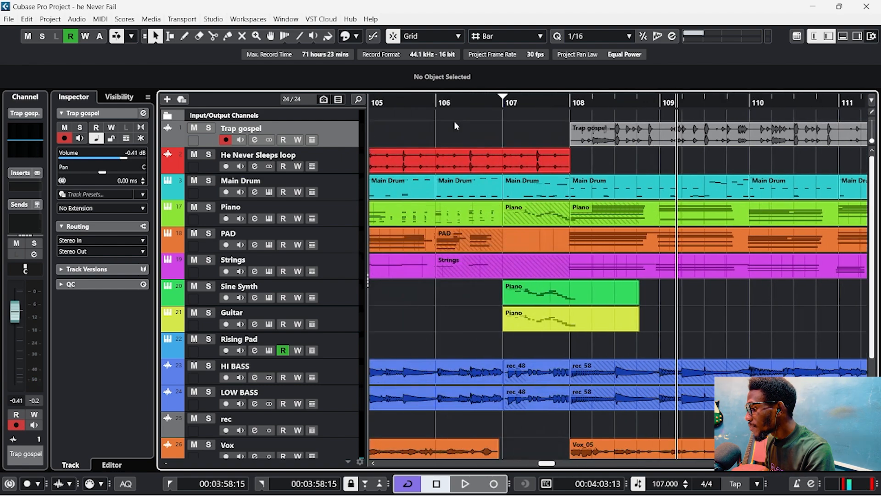
pyautogui.scroll(2, 497, 132)
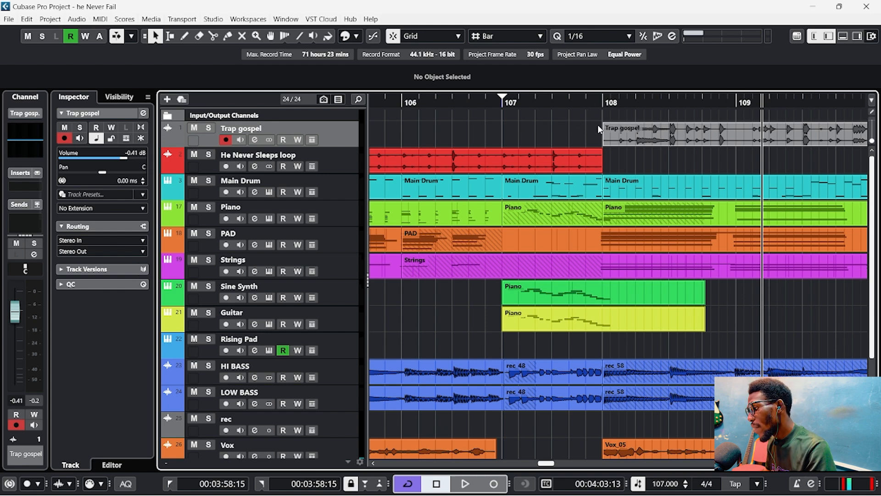
pyautogui.click(603, 102)
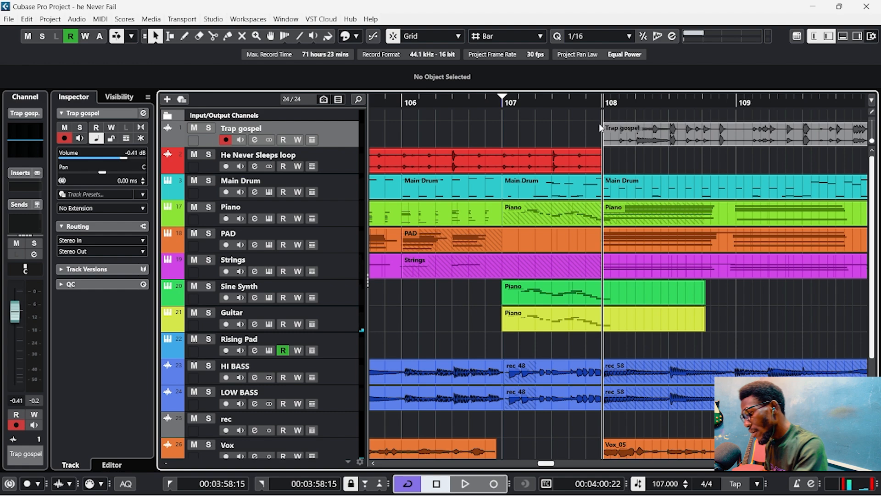
pyautogui.hotkey('ctrl', 't')
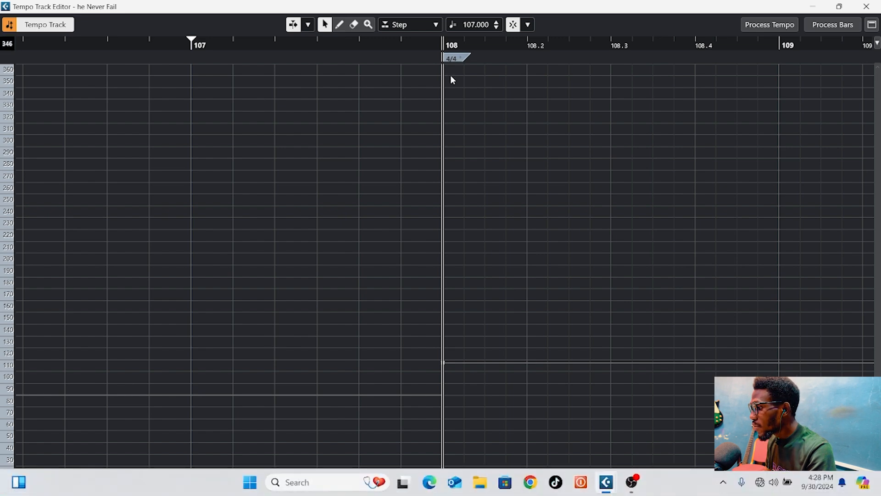
# Examine the tempo and time signature at the project's first bar and at bar 108 in the Tempo Track Editor.
pyautogui.moveTo(337, 492); pyautogui.dragTo(33, 475)
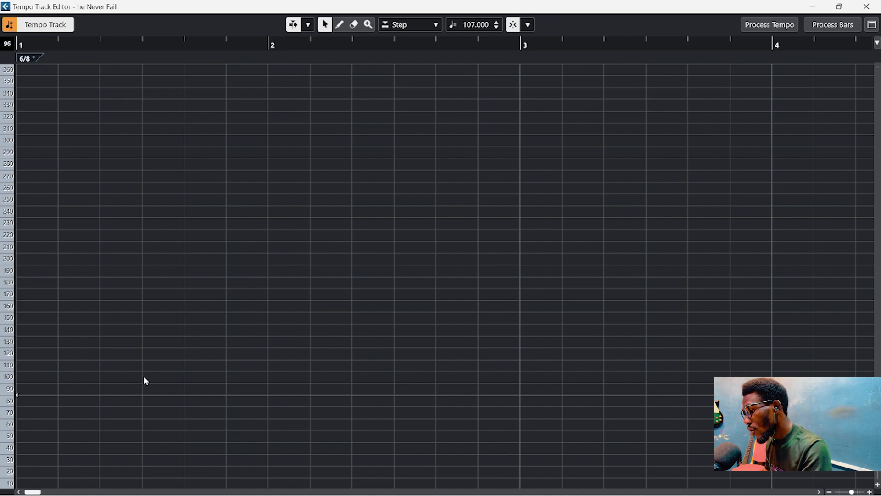
pyautogui.press('KP_Subtract')
pyautogui.press('KP_Subtract')
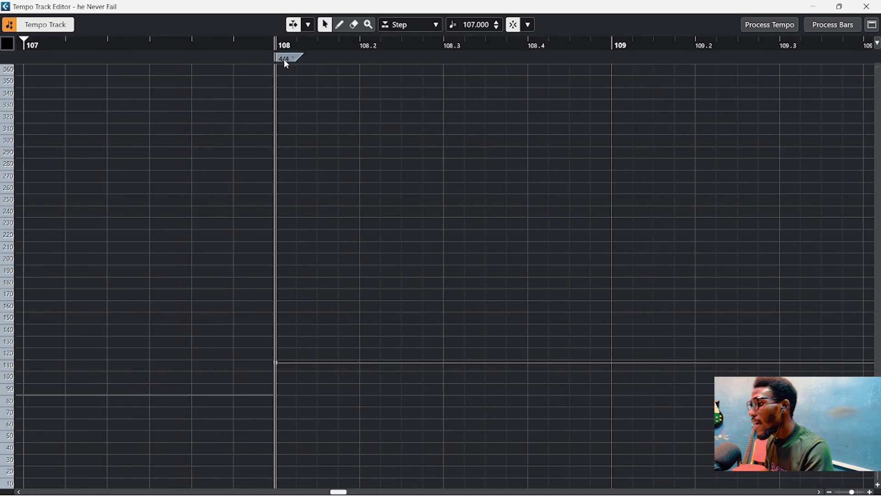
pyautogui.doubleClick(285, 60)
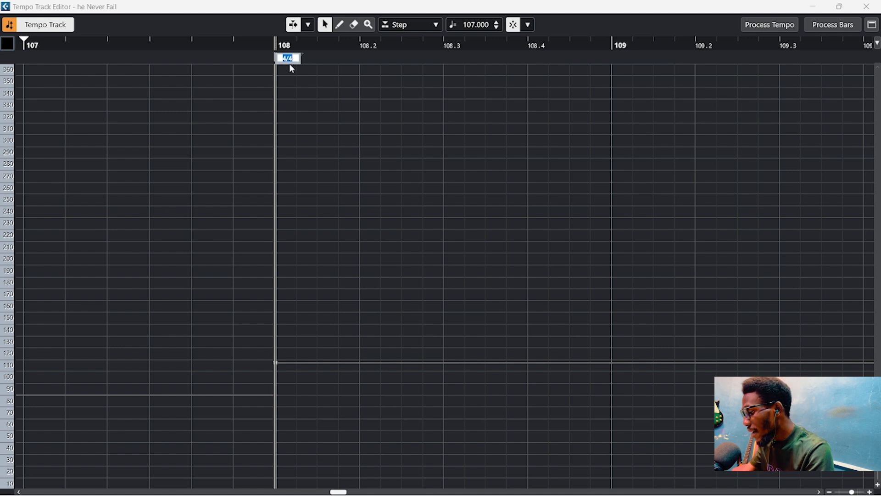
pyautogui.click(404, 112)
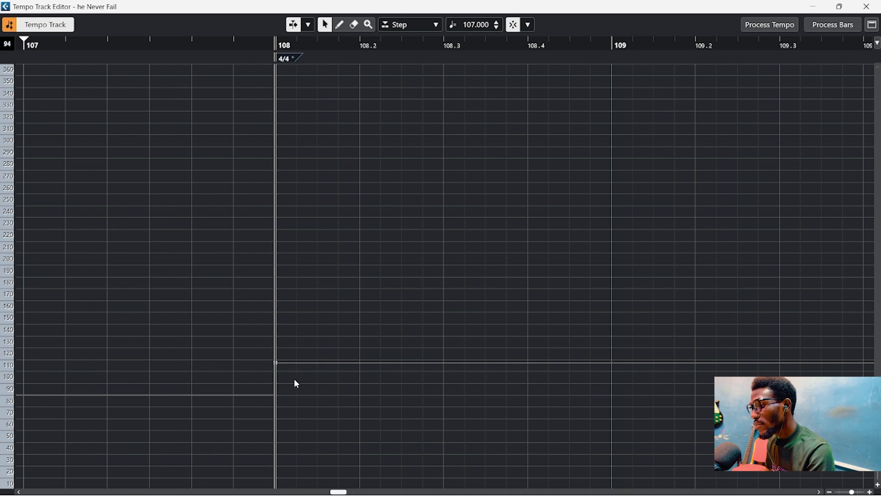
# Place the project cursor halfway through bar 107 to check the tempo before the change, and return to the project with the transport shown.
pyautogui.hscroll(-2, 315, 254)
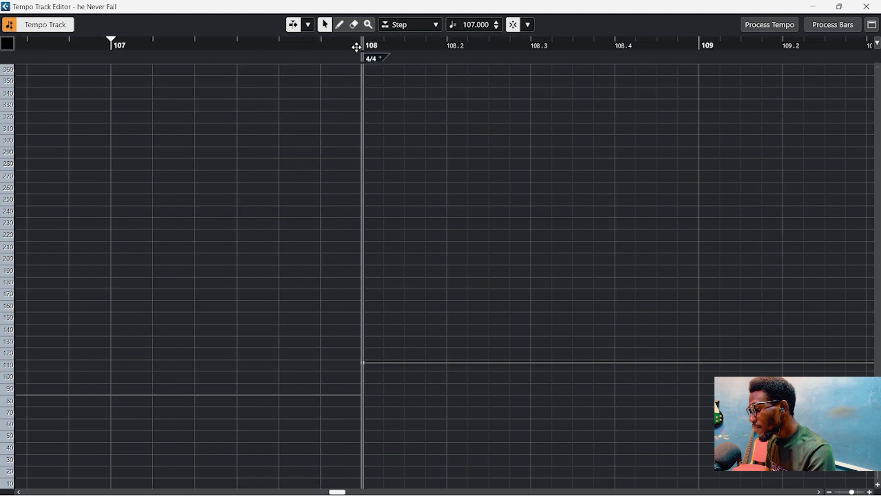
pyautogui.click(233, 45)
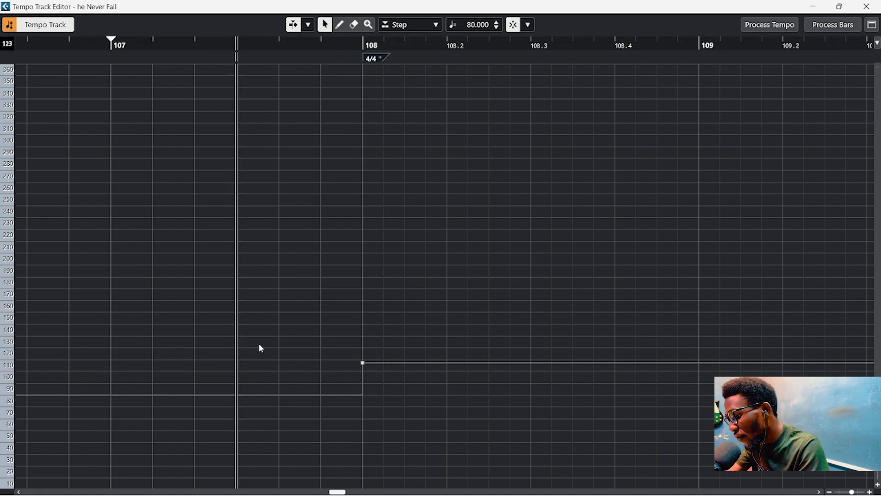
pyautogui.press('F2')
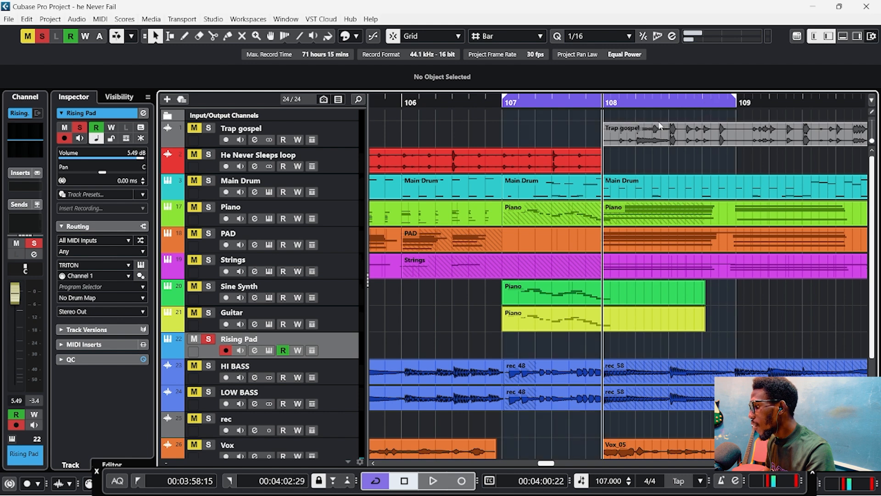
# Play the project from bar 107 across the tempo change at bar 108, and stop within bar 108.
pyautogui.click(513, 104)
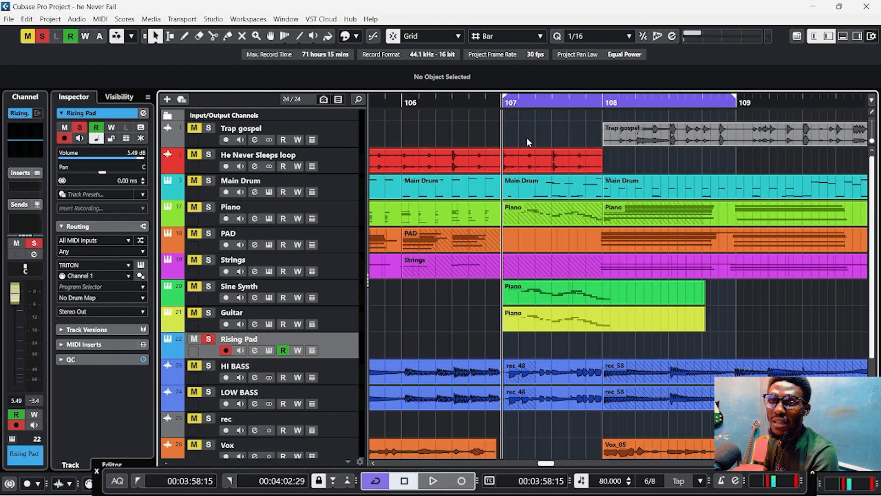
pyautogui.press('space')
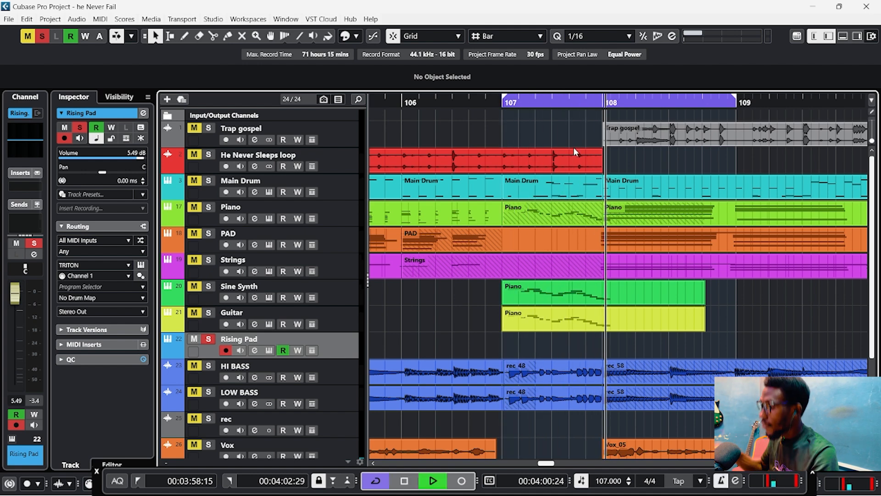
pyautogui.press('space')
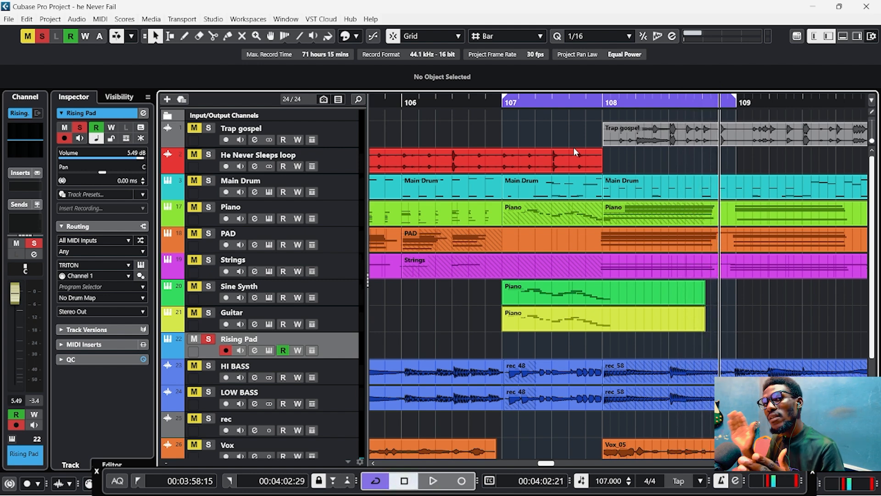
# Play from bar 121 across the start of bar 122, where the He Never Sleeps loop returns, and stop playback.
pyautogui.hscroll(10, 696, 185)
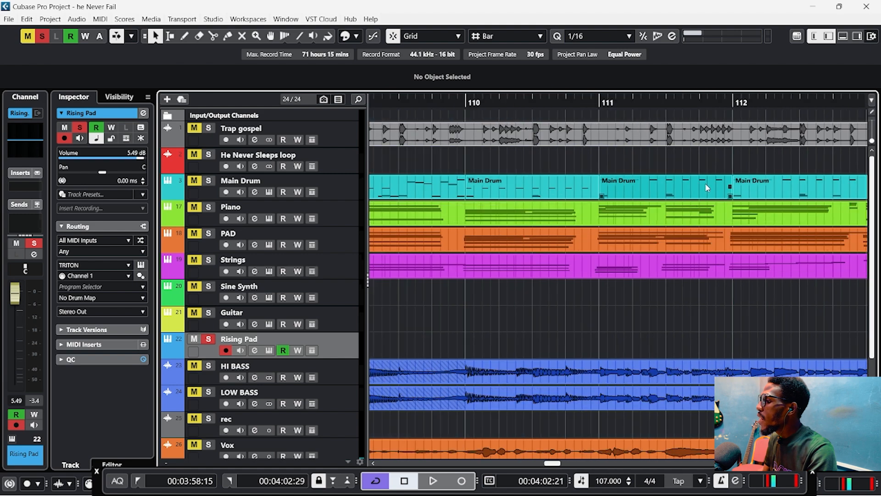
pyautogui.hscroll(6, 697, 186)
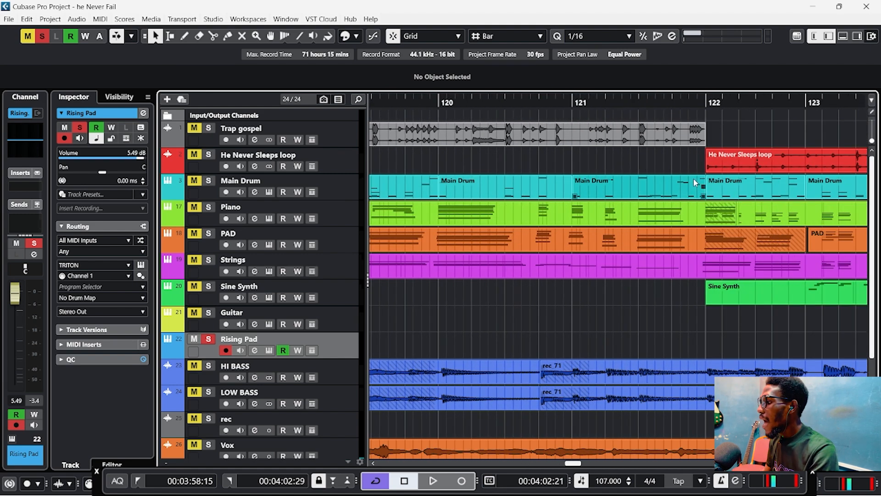
pyautogui.click(572, 104)
pyautogui.press('space')
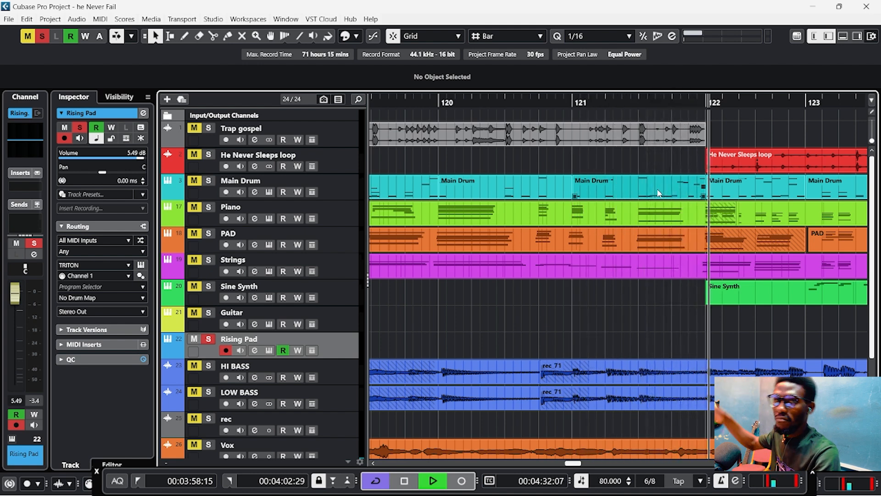
pyautogui.press('space')
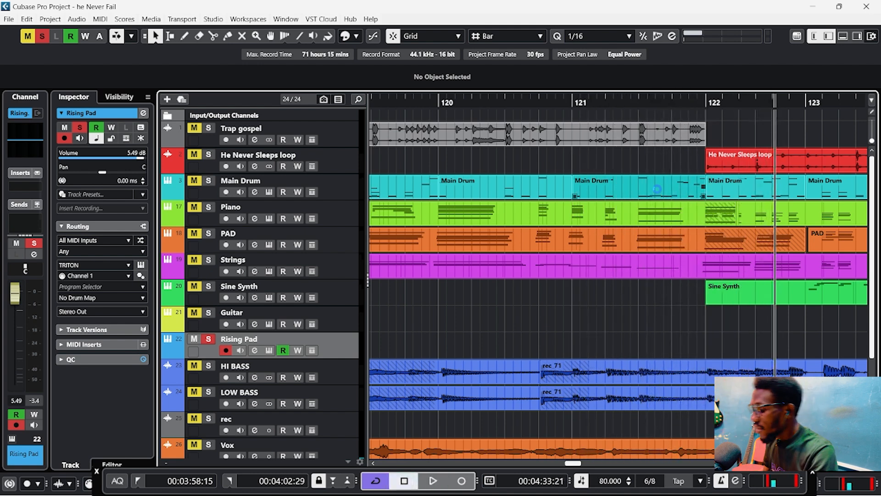
# Clear all mute and solo states, return the project cursor to the start, and leave no events selected.
pyautogui.click(37, 37)
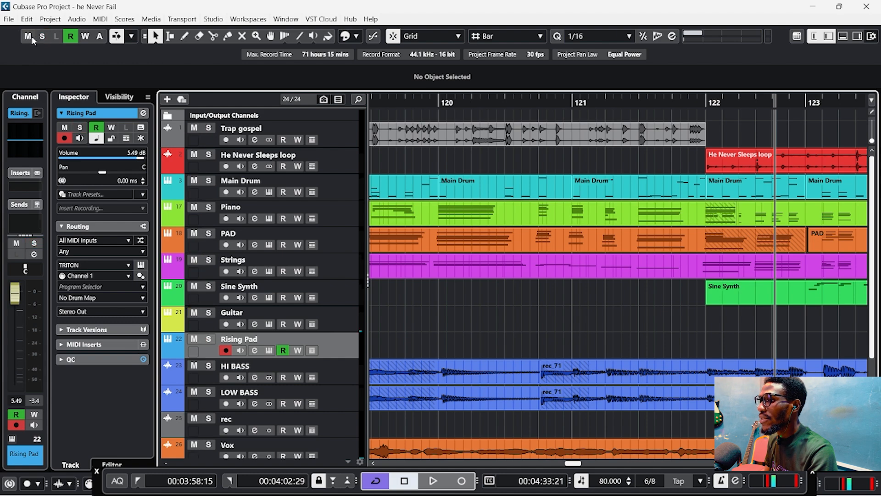
pyautogui.hscroll(-2, 432, 250)
pyautogui.hotkey('ctrl', 'a')
pyautogui.press('KP_Decimal')
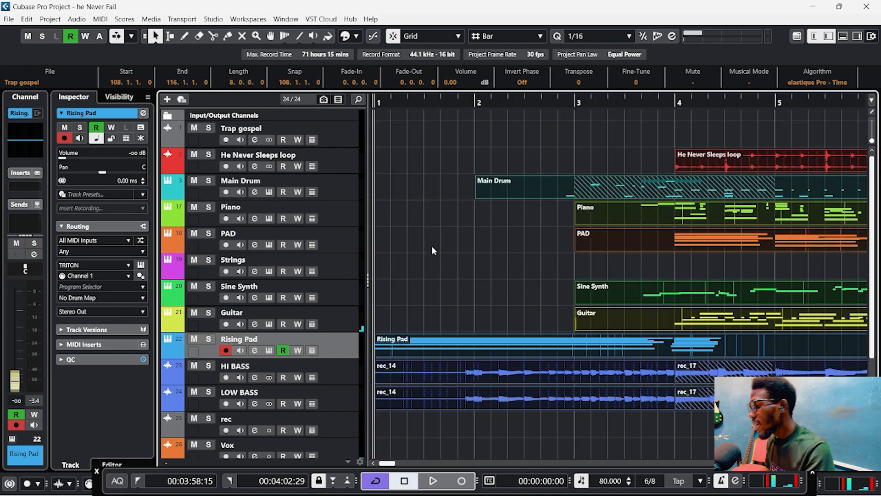
pyautogui.press('g')
pyautogui.press('g')
pyautogui.click(414, 243)
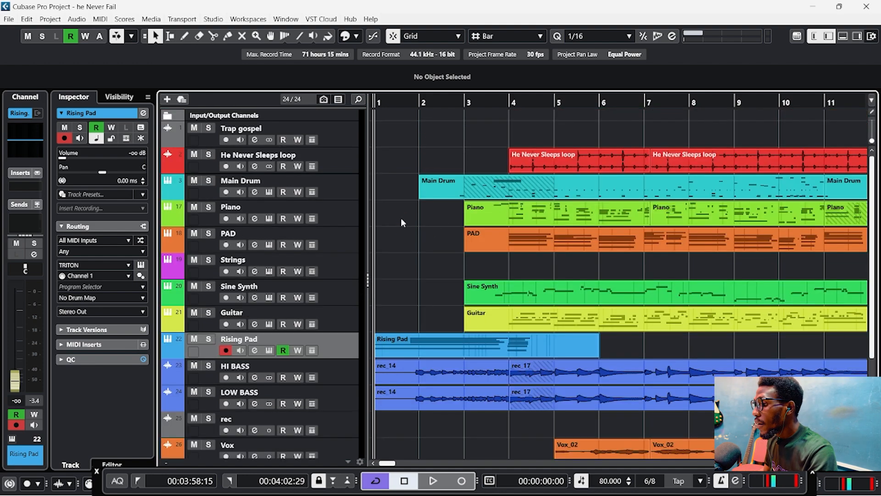
# Open the Main Drum track's Addictive Drums 2 instrument and solo the track.
pyautogui.click(351, 182)
pyautogui.click(269, 191)
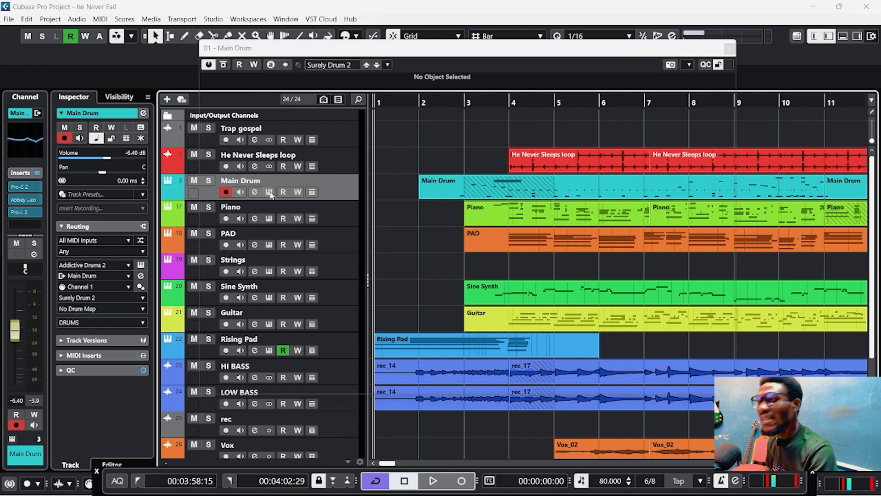
pyautogui.moveTo(472, 53); pyautogui.dragTo(482, 59)
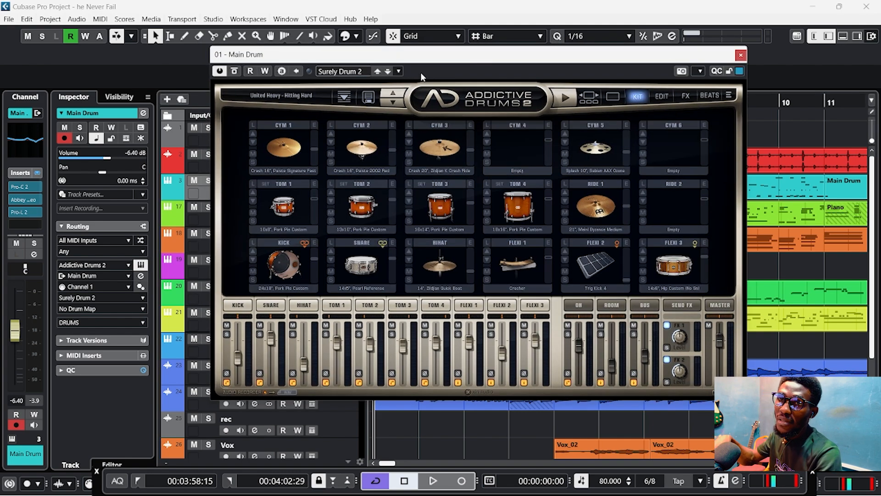
pyautogui.moveTo(414, 59); pyautogui.dragTo(479, 76)
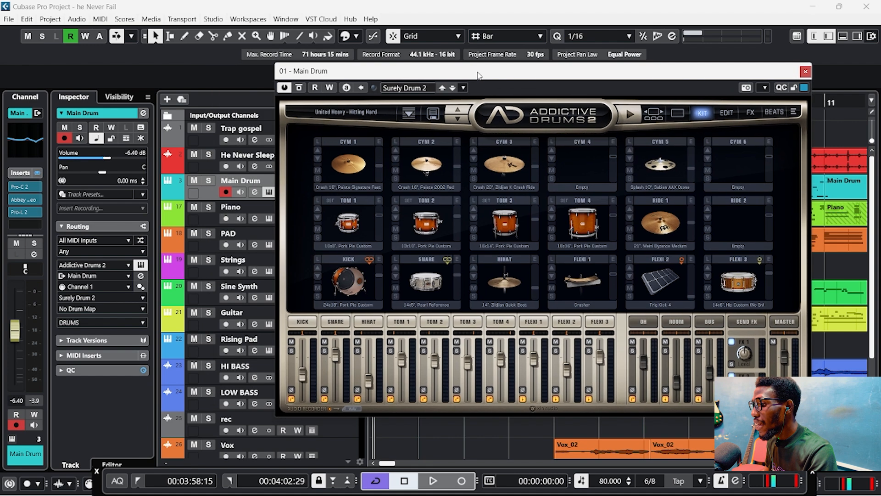
pyautogui.click(209, 181)
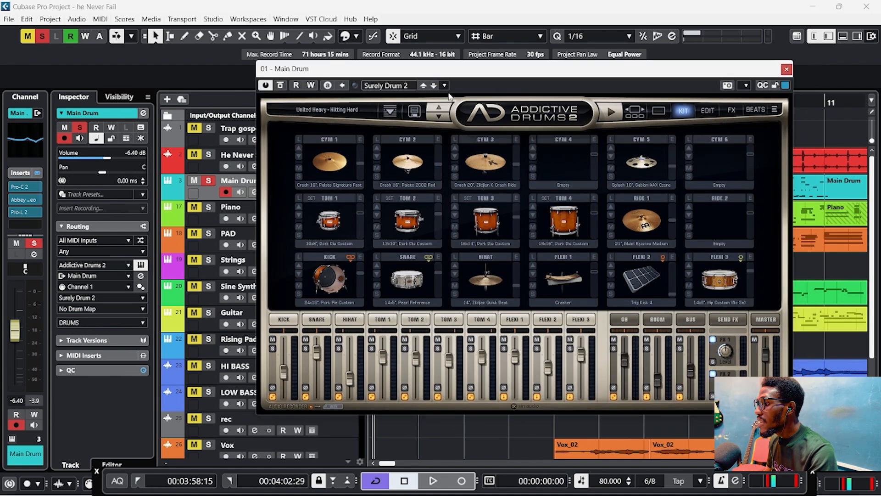
# View the instrument's preset list without changing the preset, and audition the kit's cymbals, toms and kick.
pyautogui.click(393, 84)
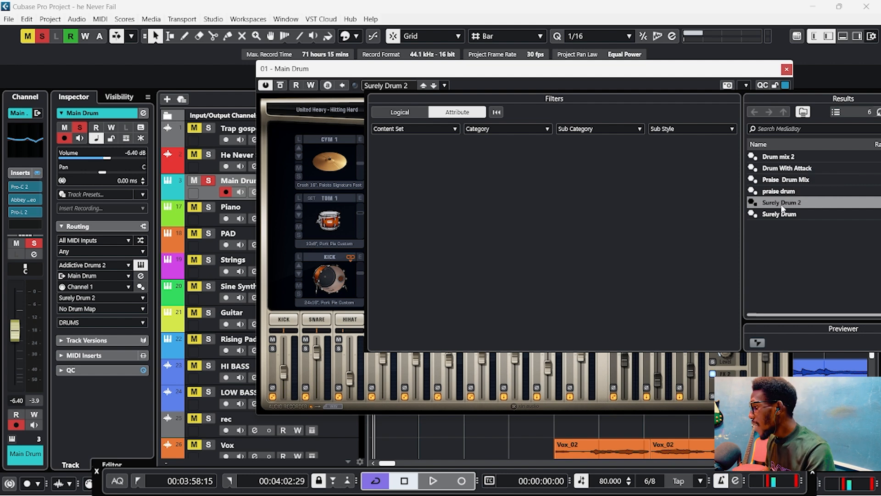
pyautogui.press('Escape')
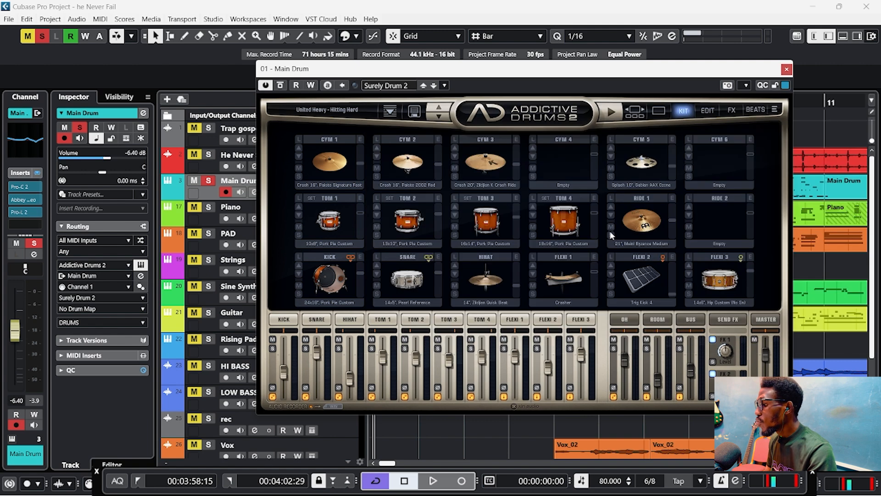
pyautogui.click(644, 164)
pyautogui.click(337, 162)
pyautogui.click(418, 169)
pyautogui.click(329, 220)
pyautogui.click(407, 221)
pyautogui.click(489, 230)
pyautogui.click(347, 278)
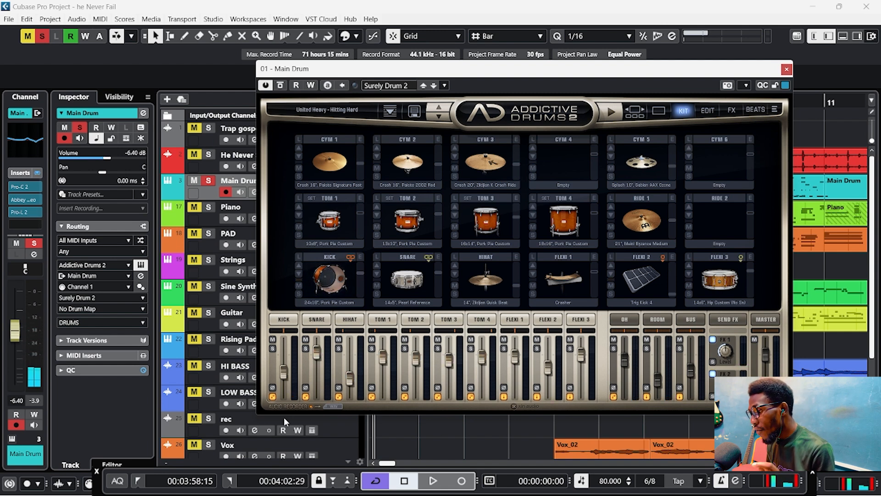
# View the Kick channel's output routing options in Addictive Drums 2, and close the instrument window.
pyautogui.click(273, 397)
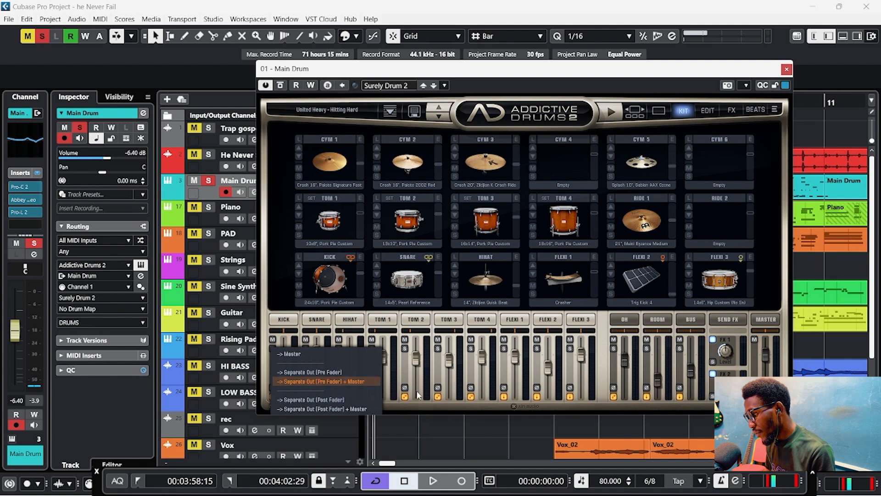
pyautogui.click(405, 399)
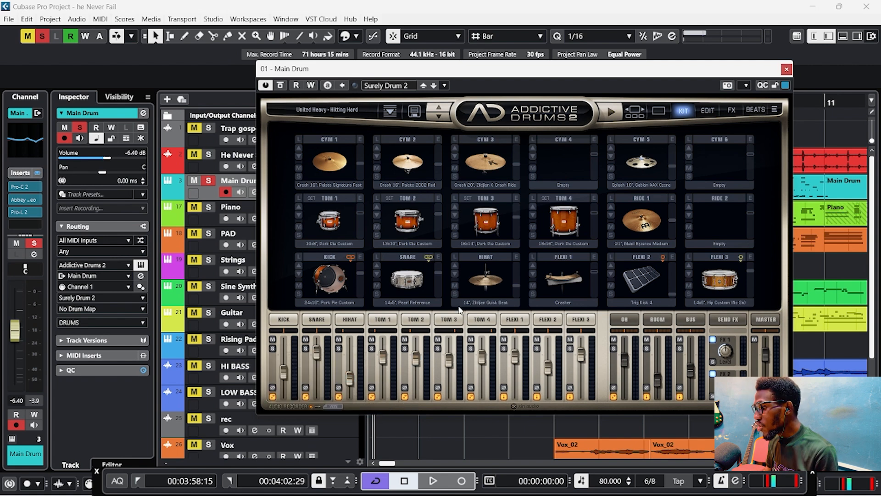
pyautogui.click(786, 69)
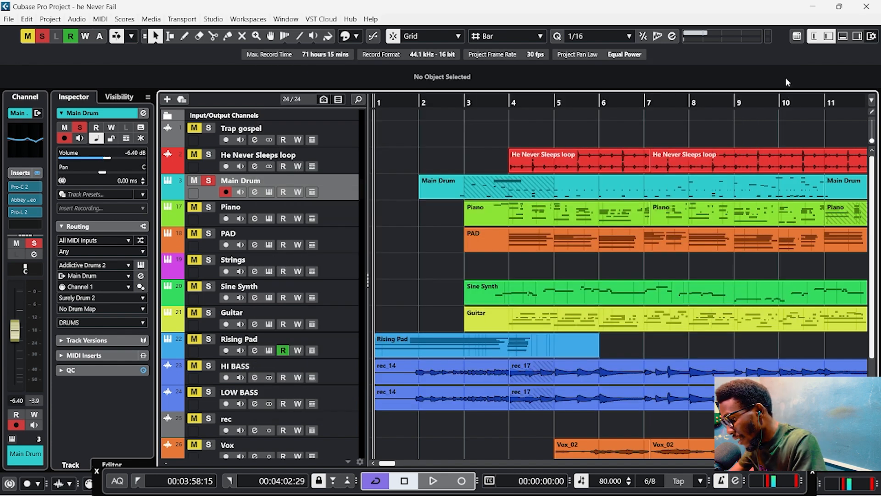
# Open the MixConsole and go through the Tom 1 to Tom 4 channels to examine their output routing.
pyautogui.press('F3')
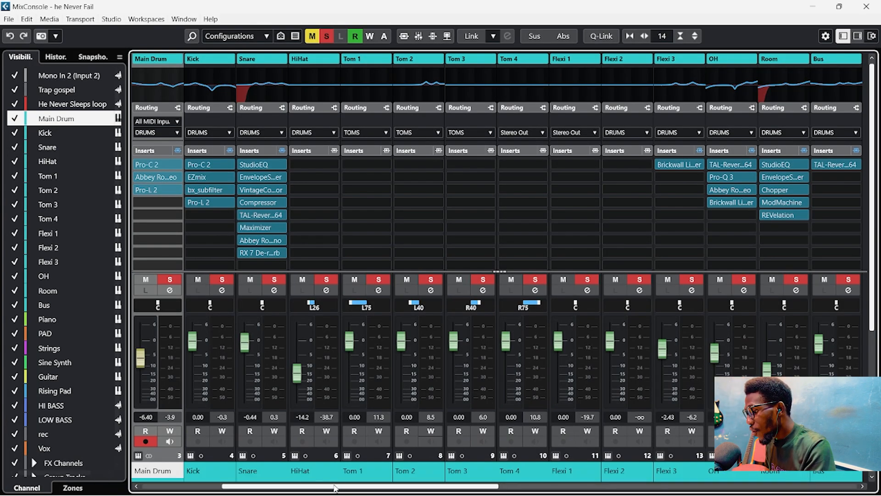
pyautogui.moveTo(336, 487); pyautogui.dragTo(318, 488)
pyautogui.moveTo(353, 495)
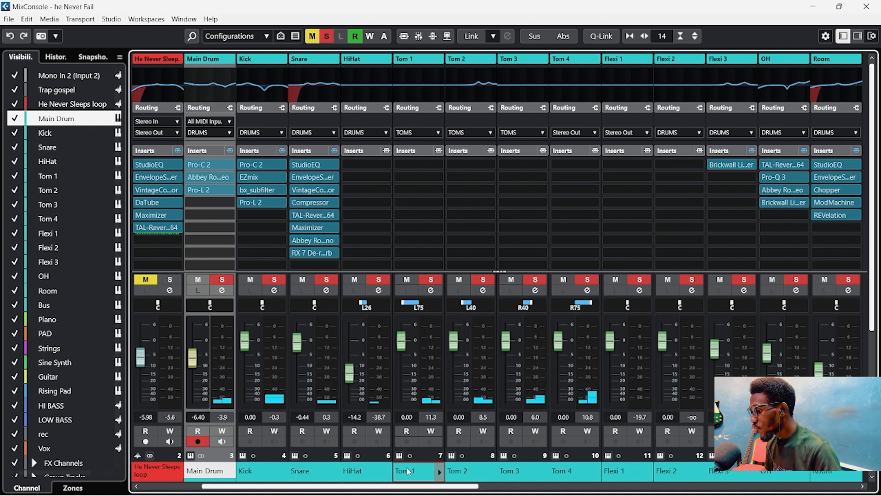
pyautogui.click(434, 471)
pyautogui.click(478, 475)
pyautogui.click(516, 473)
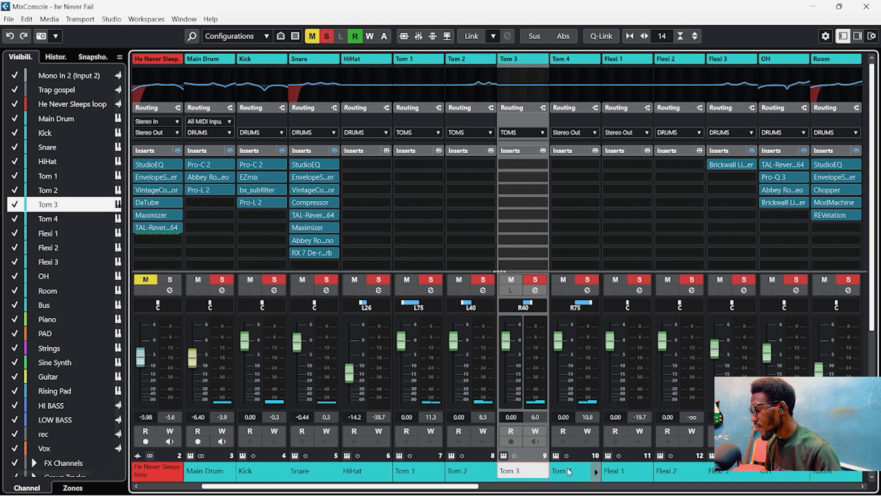
pyautogui.click(569, 472)
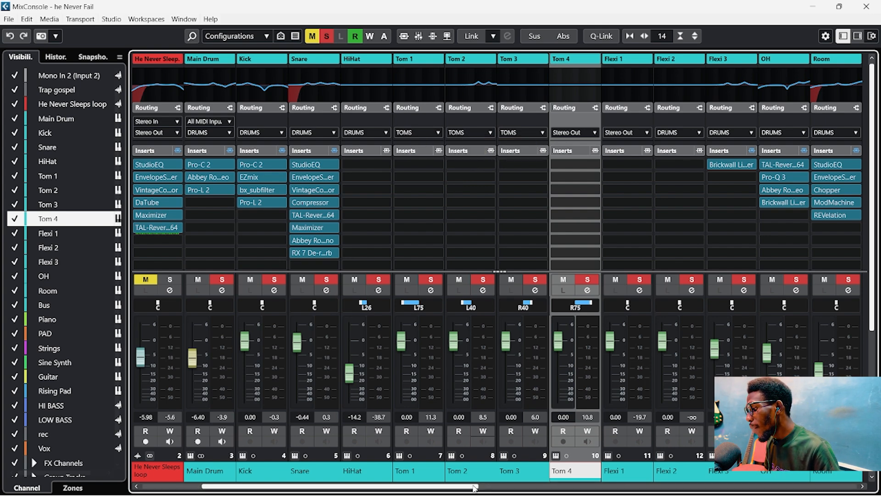
# Route the output of the TOMS group channel to the DRUMS group.
pyautogui.click(693, 487)
pyautogui.click(693, 486)
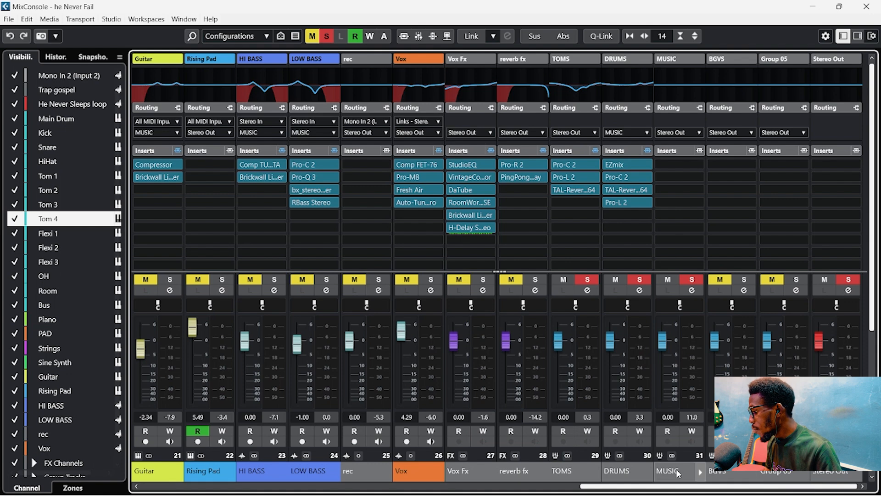
pyautogui.click(581, 471)
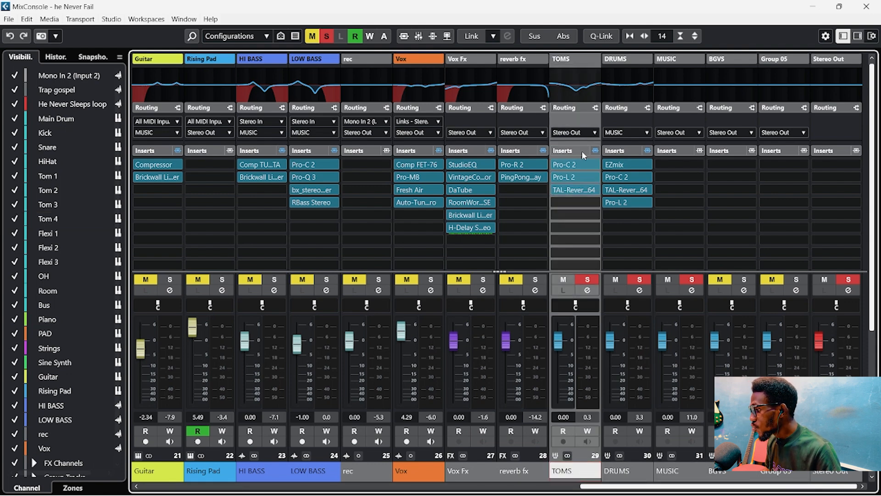
pyautogui.click(582, 134)
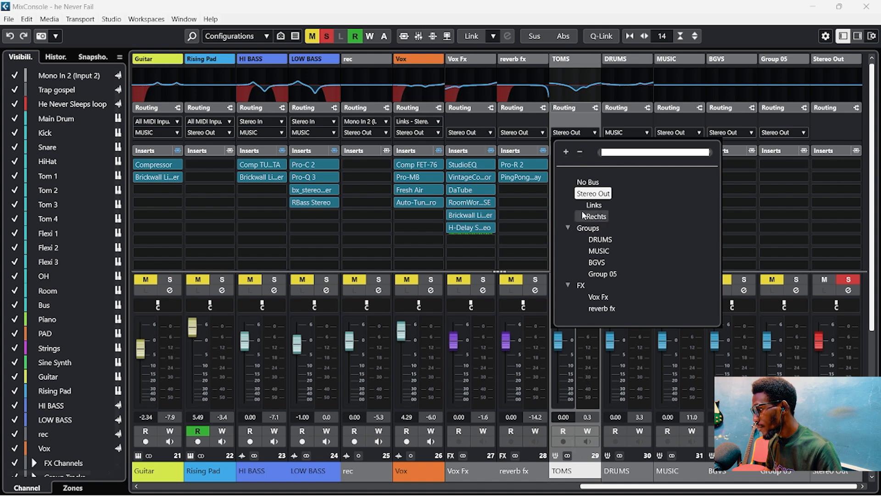
pyautogui.click(591, 240)
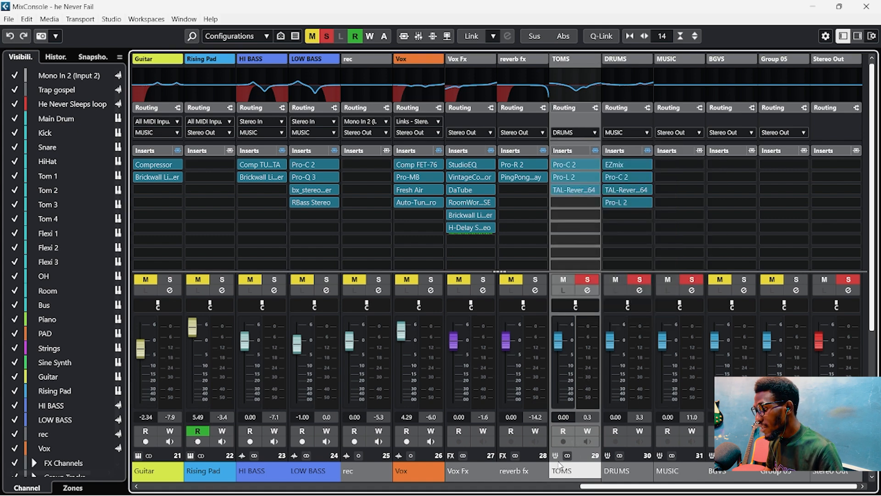
# Select the DRUMS and MUSIC group channels in turn to show their place in the routing, and close the MixConsole.
pyautogui.click(610, 472)
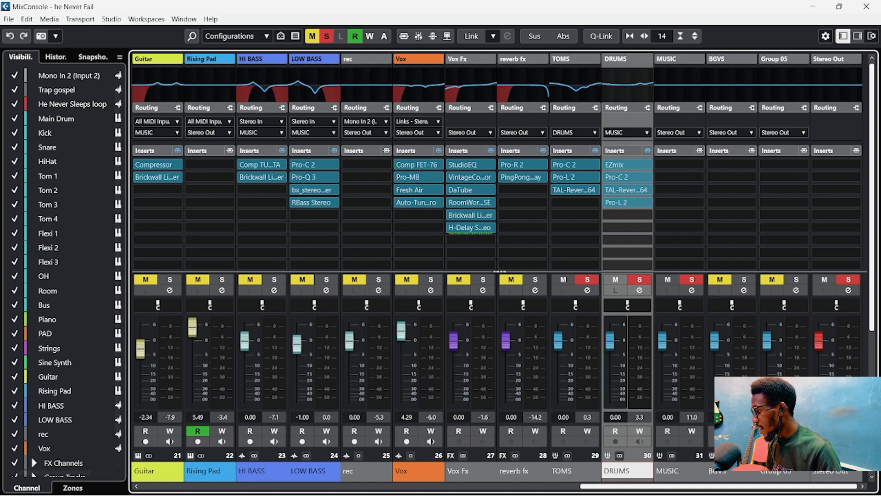
pyautogui.click(680, 477)
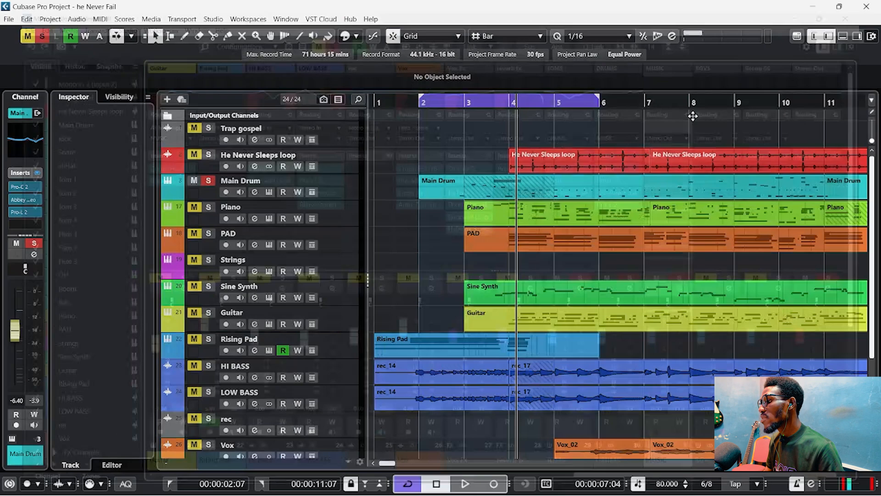
pyautogui.click(867, 6)
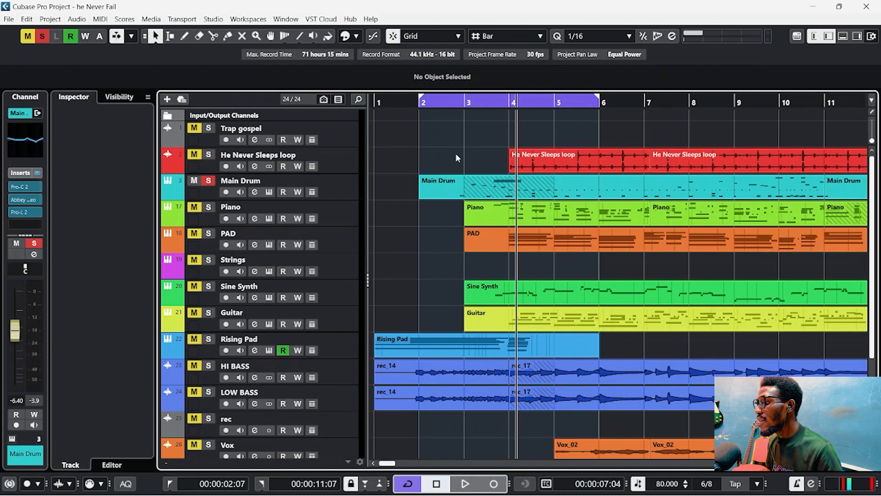
# Solo the Piano track instead of Main Drum and set the loop range from bar 4 to bar 11, with playback starting at bar 4.
pyautogui.click(210, 182)
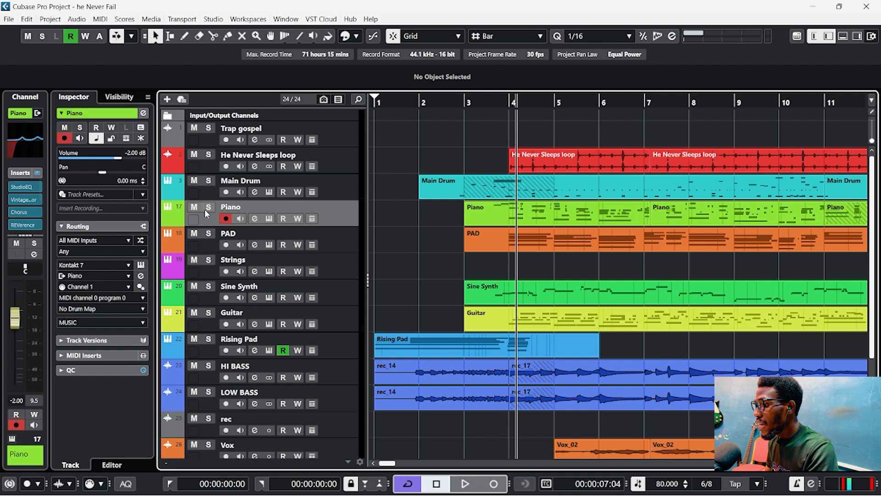
pyautogui.click(209, 209)
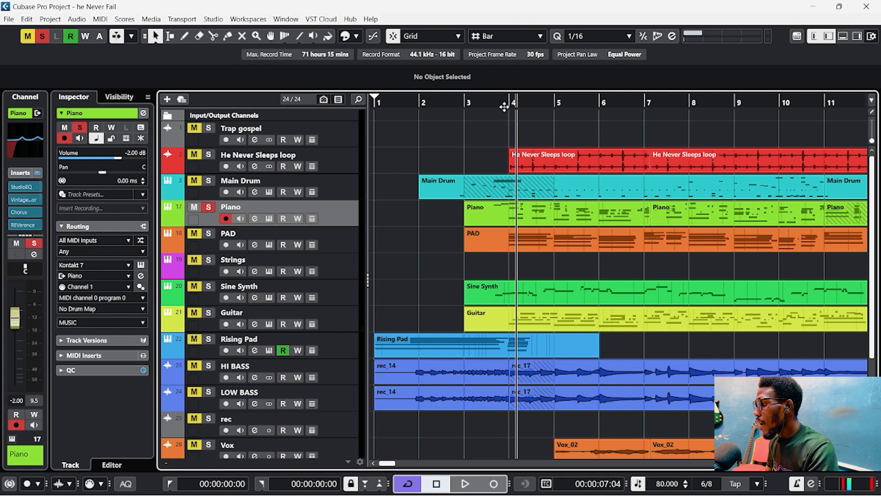
pyautogui.moveTo(513, 97); pyautogui.dragTo(824, 99)
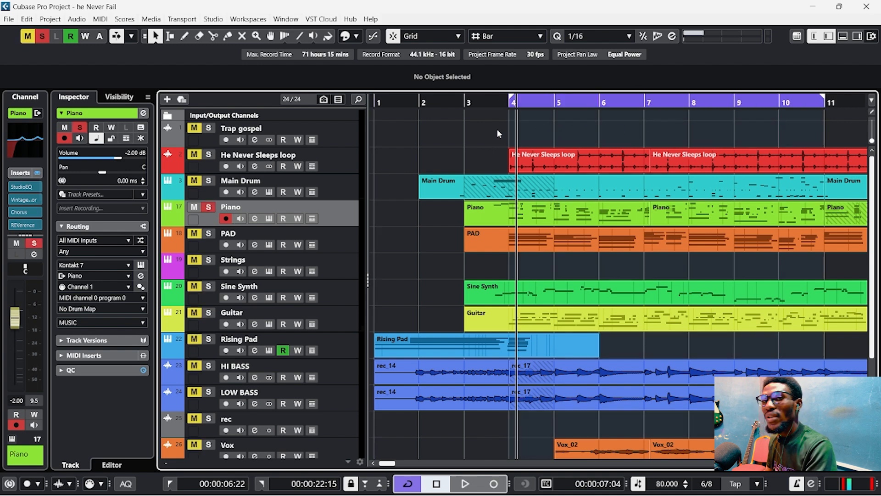
pyautogui.click(530, 137)
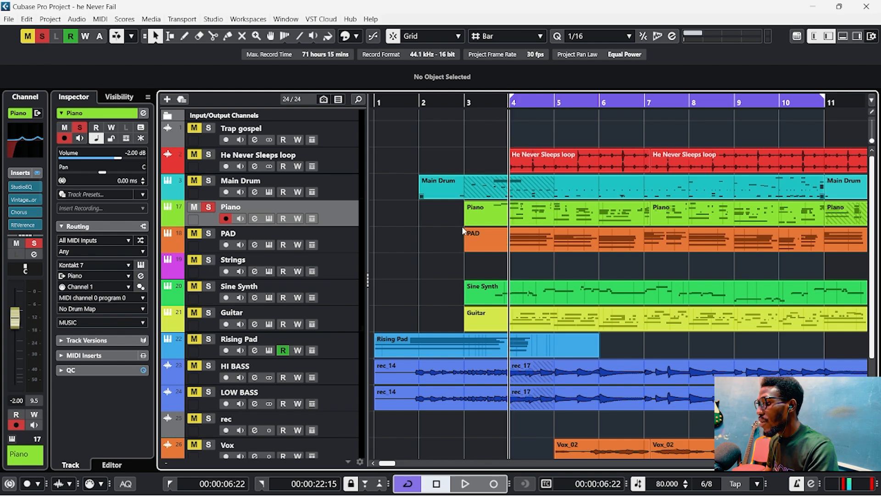
# Open the Piano track's Kontakt 7 instrument and audition the looped piano part.
pyautogui.click(269, 218)
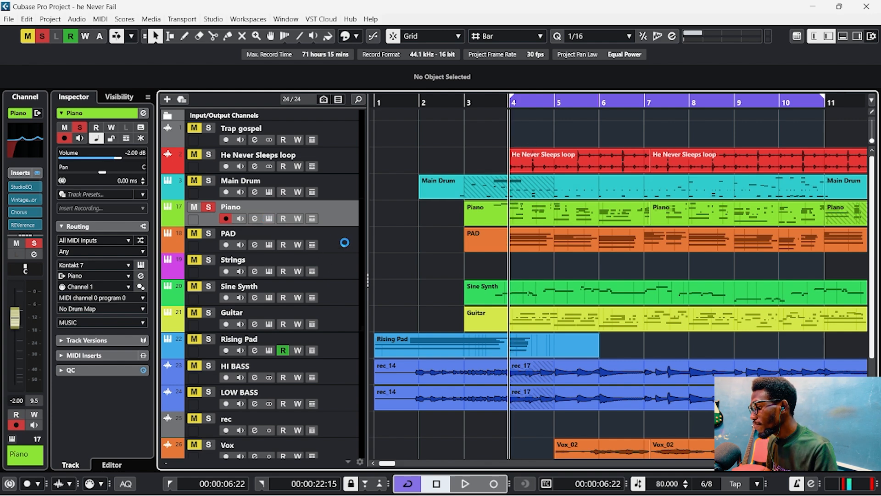
pyautogui.press('space')
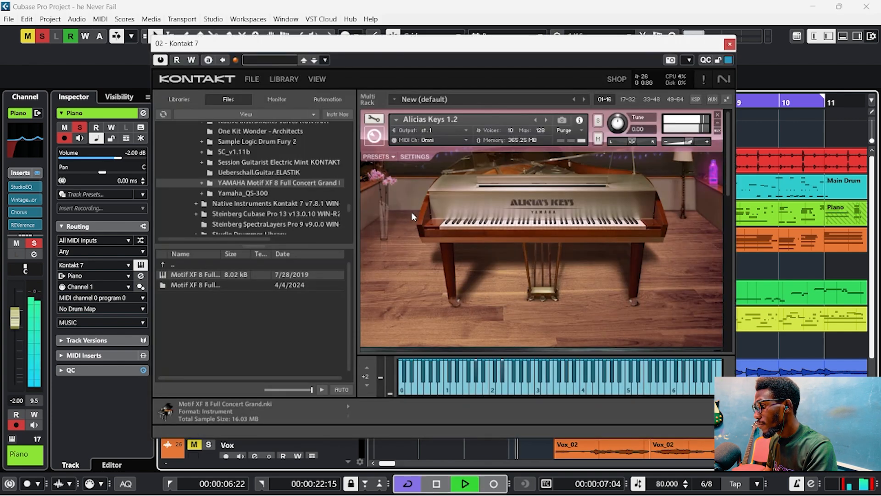
pyautogui.scroll(2, 255, 184)
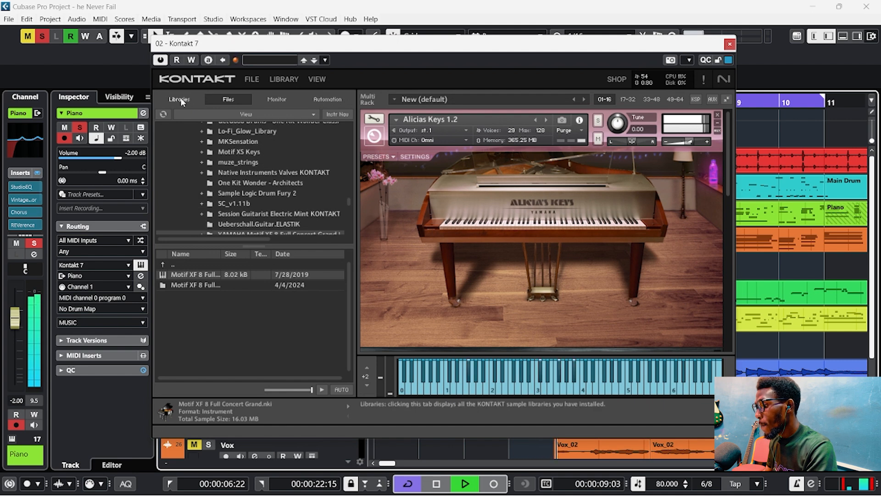
pyautogui.press('space')
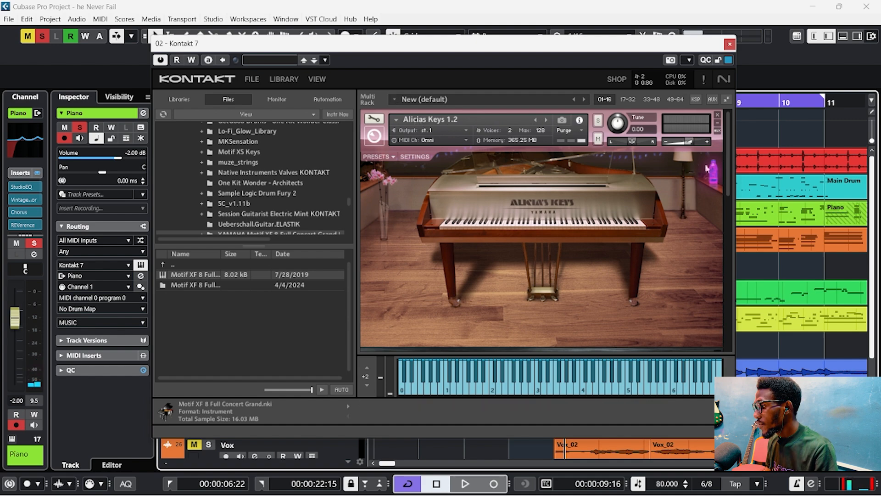
# Examine the layered EP Heaven and Motif XF 8 Full Concert Grand instruments in the Kontakt rack, and close the instrument window.
pyautogui.scroll(-5, 724, 171)
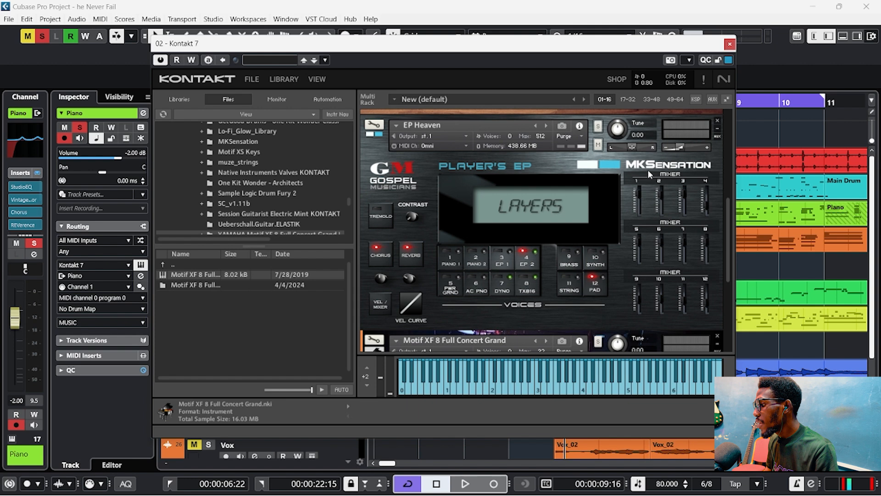
pyautogui.scroll(-2, 728, 223)
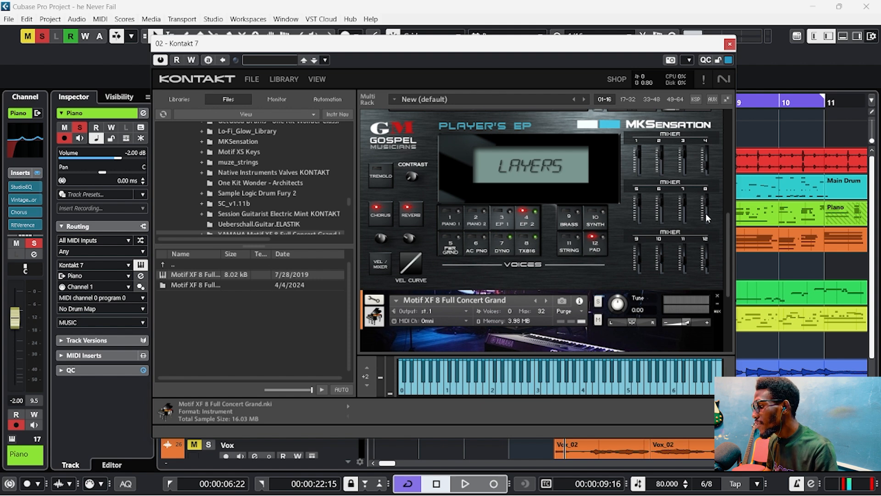
pyautogui.moveTo(730, 233); pyautogui.dragTo(726, 286)
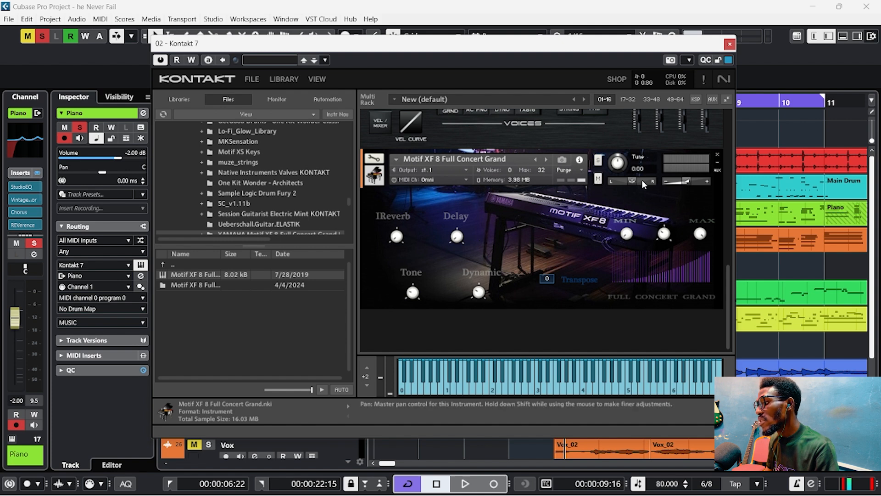
pyautogui.moveTo(679, 182); pyautogui.dragTo(675, 184)
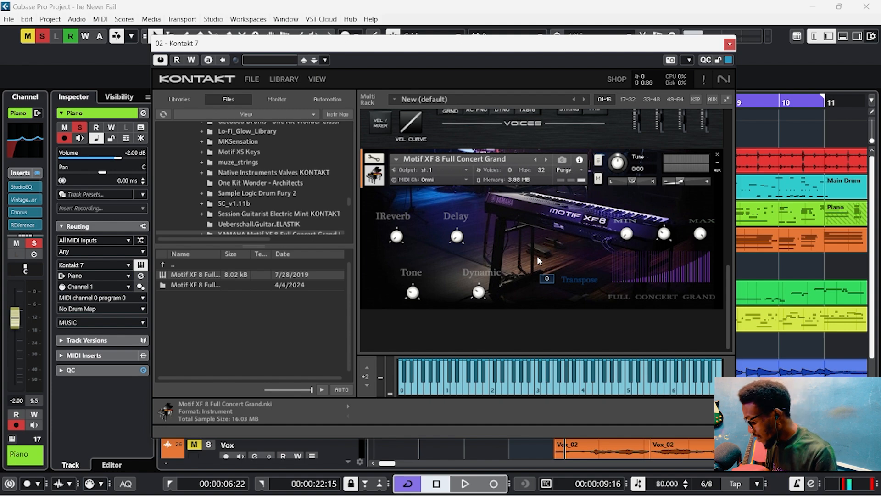
pyautogui.click(729, 44)
# Solo the PAD track instead of Piano, and open its DUNE 3 synth fully in view.
pyautogui.click(208, 206)
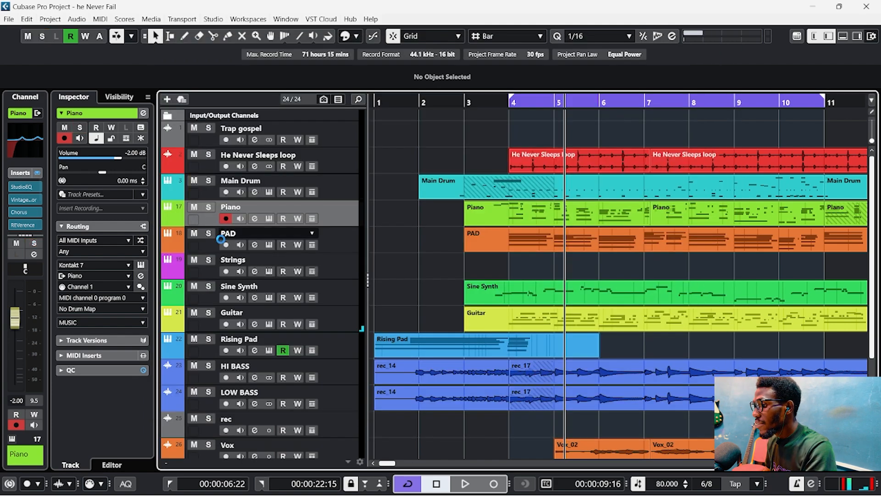
pyautogui.click(208, 233)
pyautogui.click(328, 231)
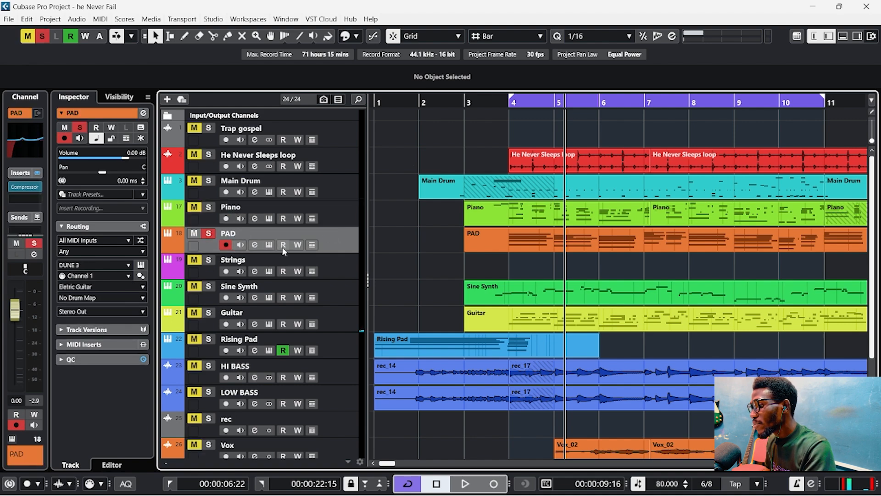
pyautogui.click(269, 246)
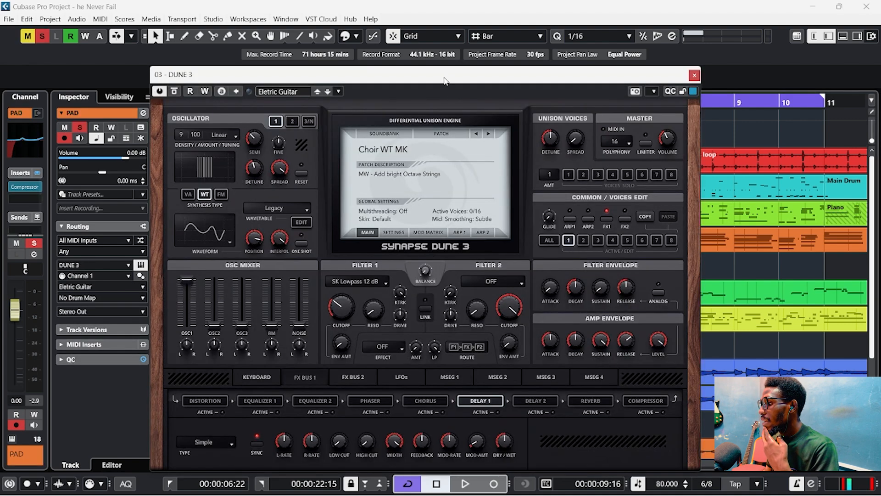
pyautogui.moveTo(445, 81); pyautogui.dragTo(449, 54)
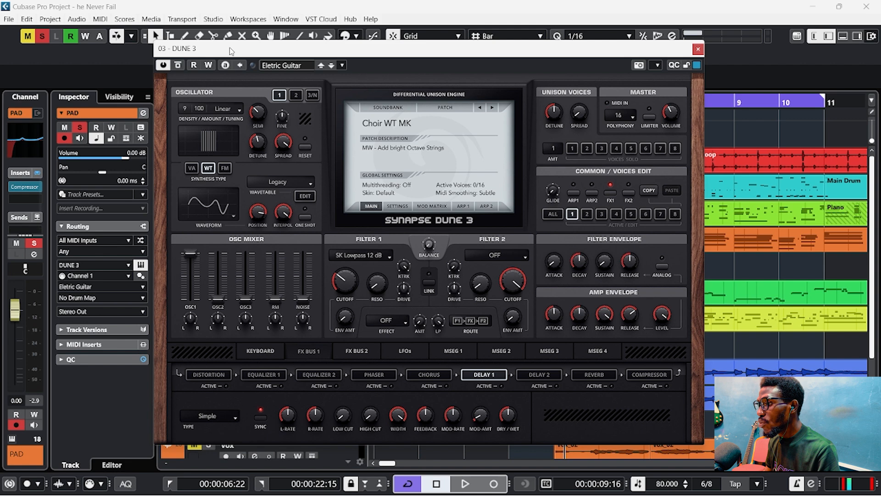
# View DUNE 3's factory soundbank categories and pad patch list while keeping Choir WT MK, and close the synth window.
pyautogui.click(398, 113)
pyautogui.moveTo(440, 137)
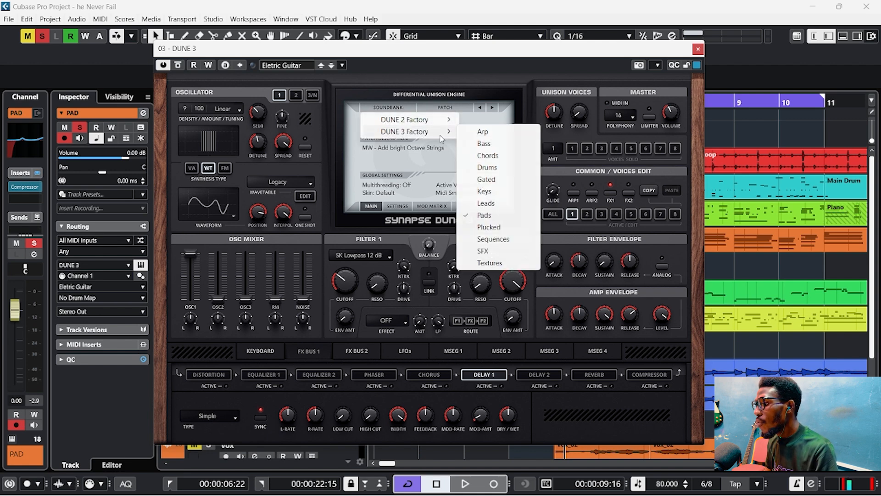
pyautogui.click(489, 227)
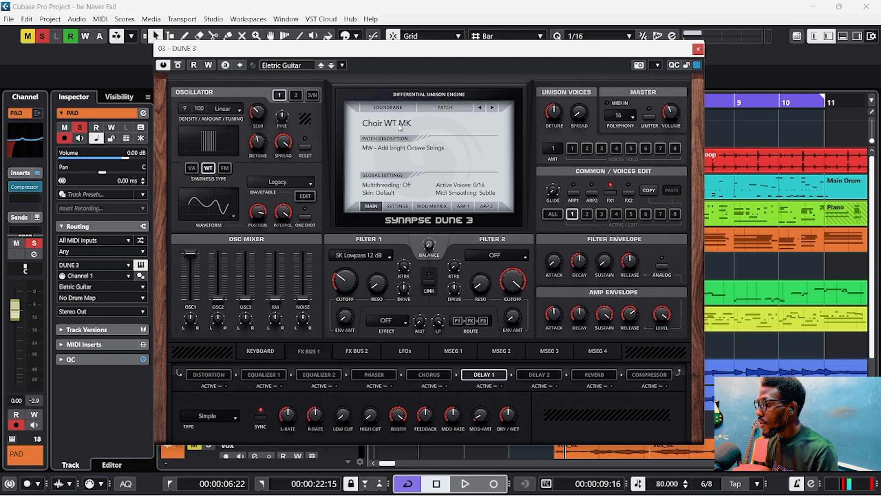
pyautogui.click(399, 124)
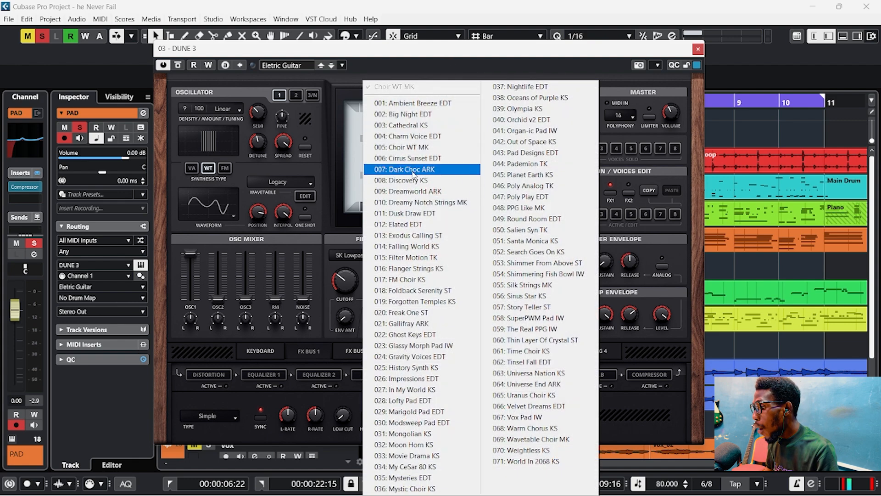
pyautogui.click(434, 49)
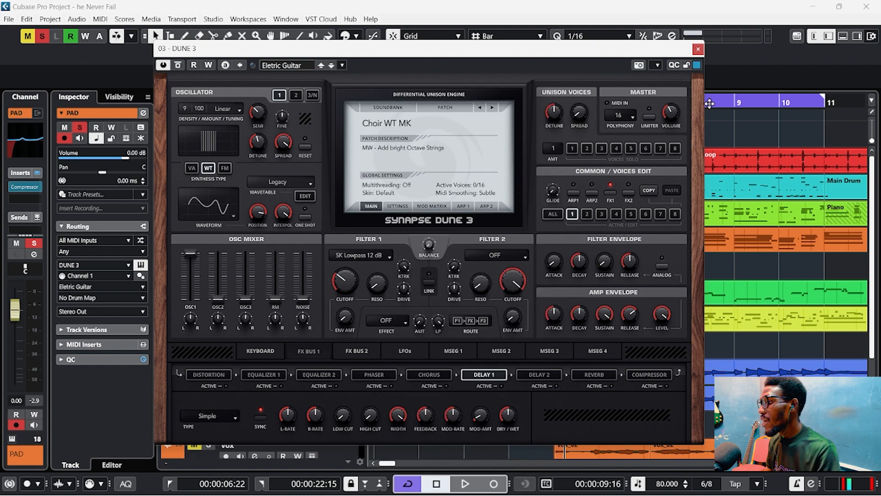
pyautogui.click(697, 49)
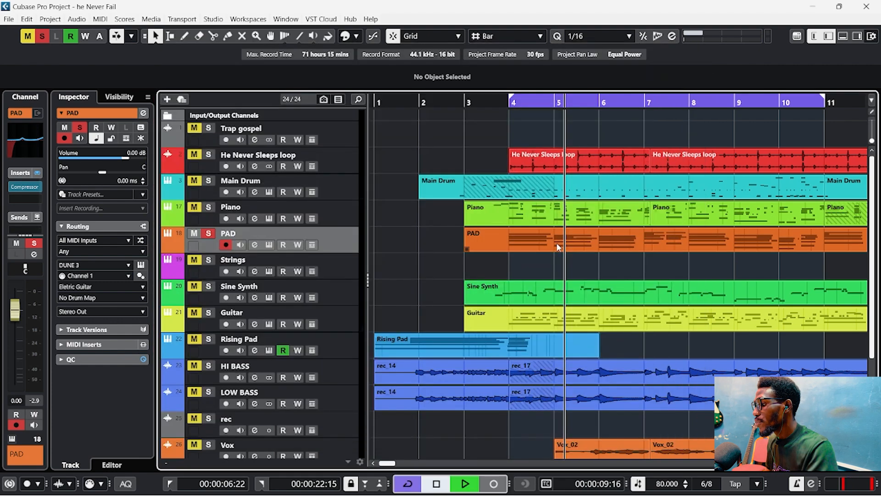
# Audition the soloed PAD part, and view the PAD channel's equalizer and insert settings.
pyautogui.press('space')
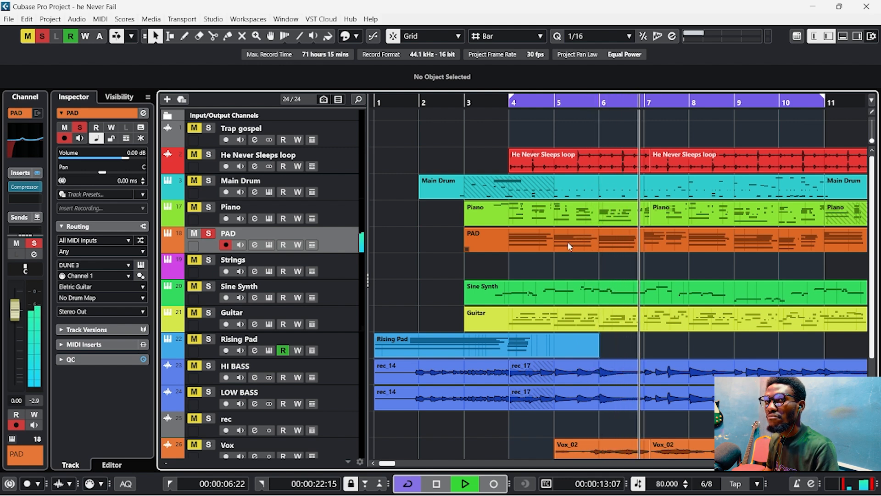
pyautogui.press('space')
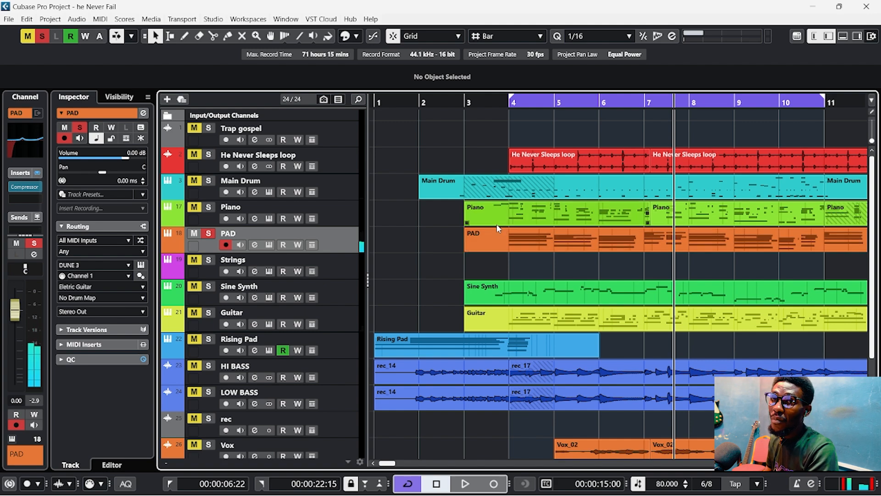
pyautogui.click(255, 245)
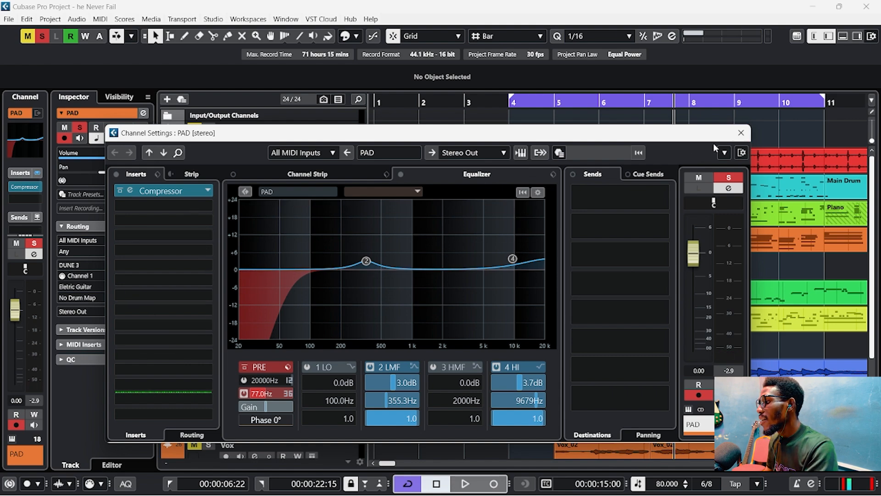
pyautogui.click(740, 132)
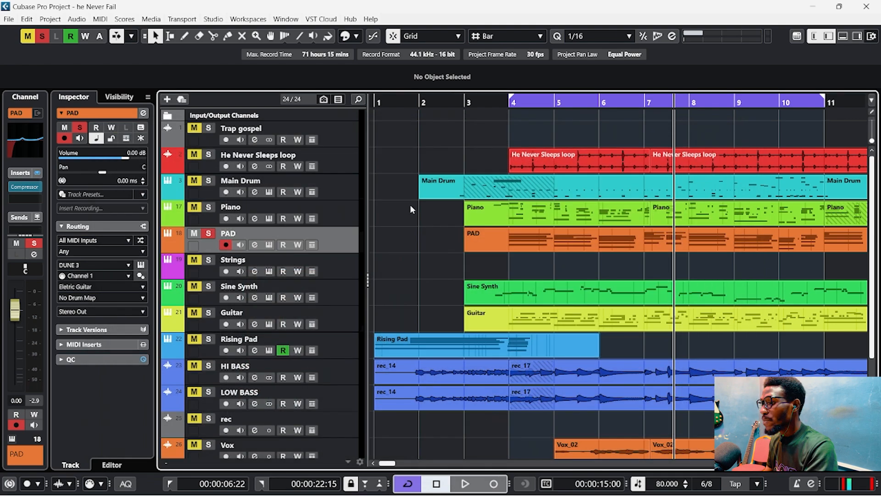
# Solo the Strings track instead of PAD and set the loop range from bar 15 to bar 21.
pyautogui.click(193, 234)
pyautogui.hscroll(10, 587, 277)
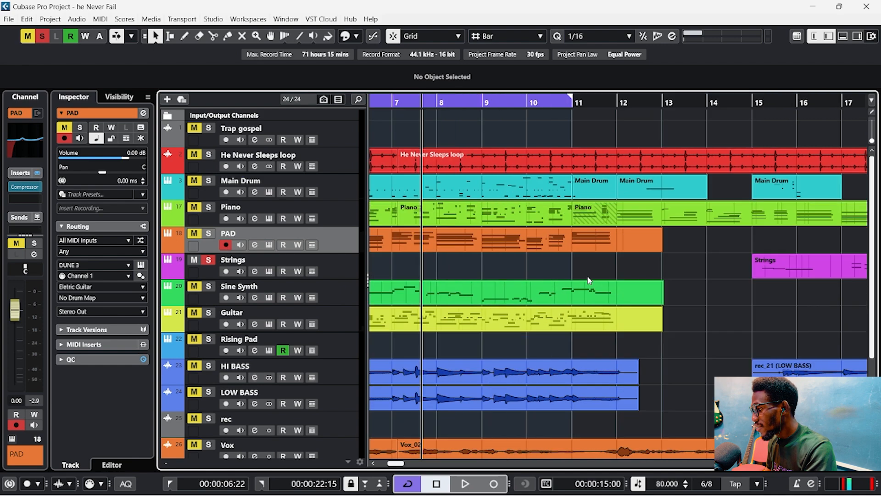
pyautogui.moveTo(457, 94); pyautogui.dragTo(718, 96)
# Audition the strings part, and view the EP Heaven strings voice in the Strings track's Kontakt 7 instrument with the solo off.
pyautogui.press('space')
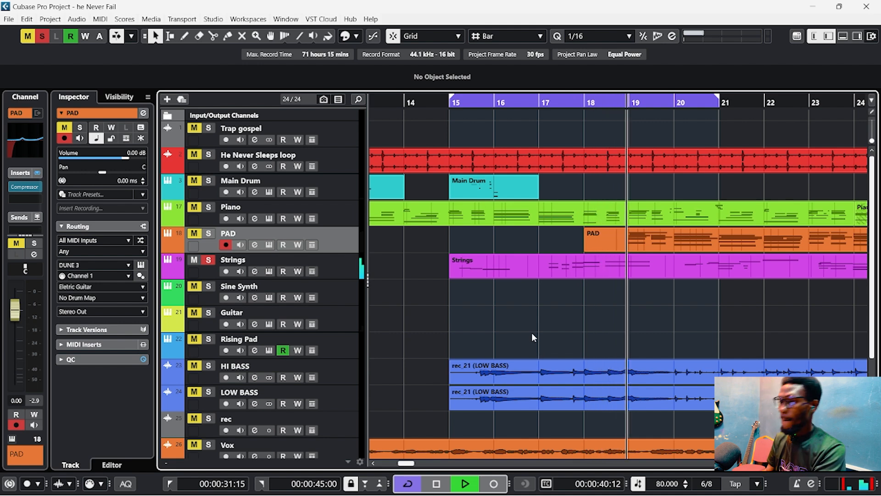
pyautogui.press('space')
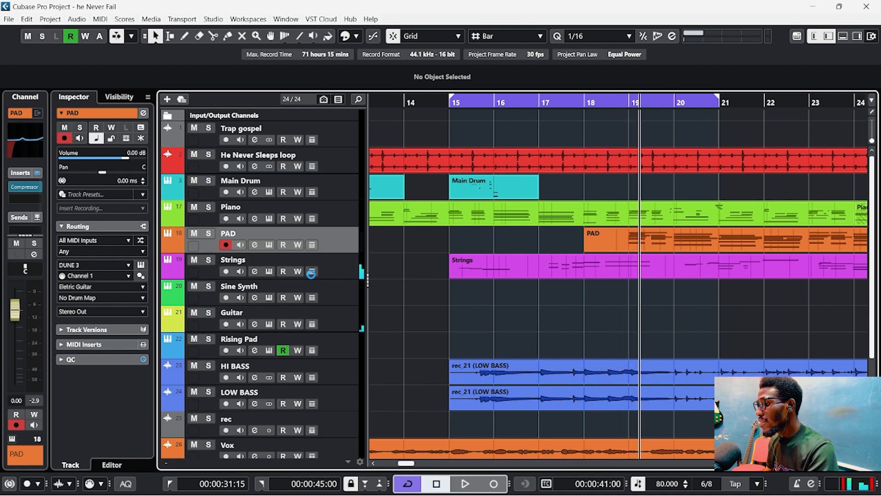
pyautogui.click(269, 271)
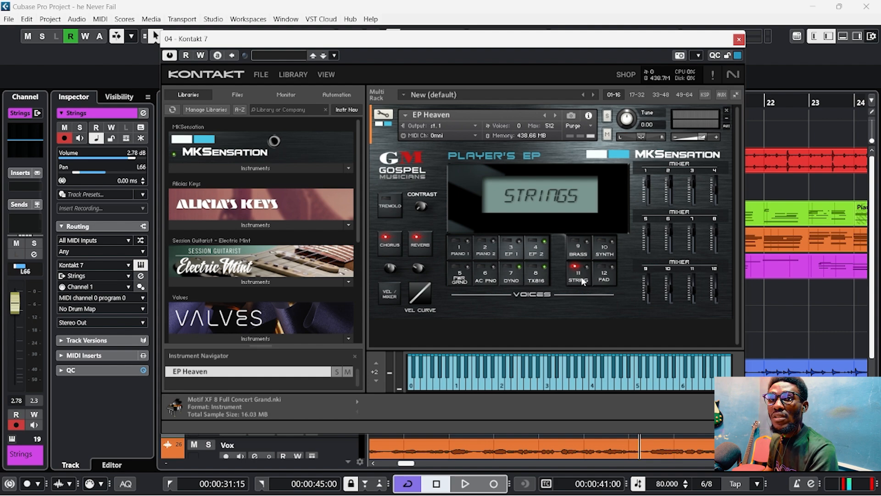
pyautogui.click(738, 40)
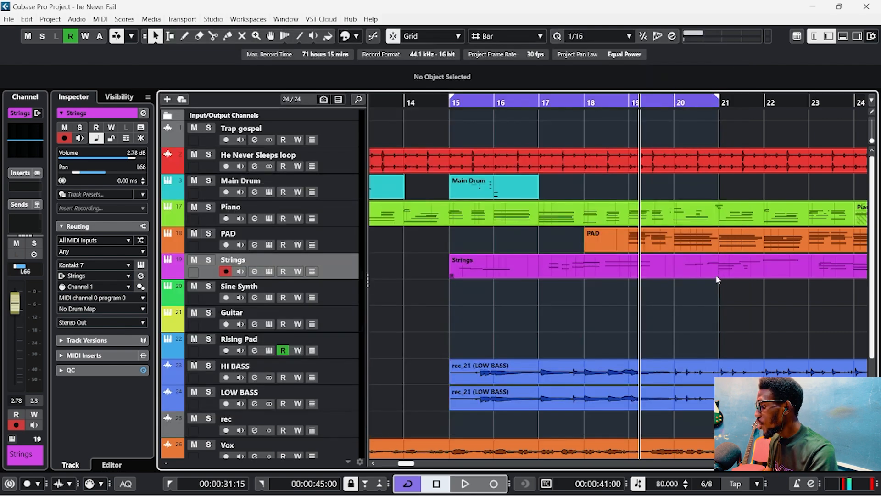
# Play the arrangement from bar 23 and solo the Strings track during playback.
pyautogui.click(707, 102)
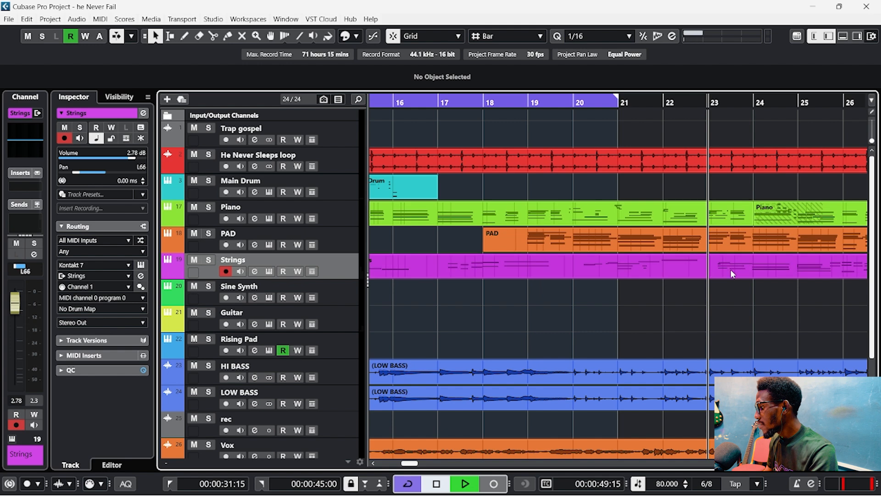
pyautogui.press('space')
pyautogui.click(209, 260)
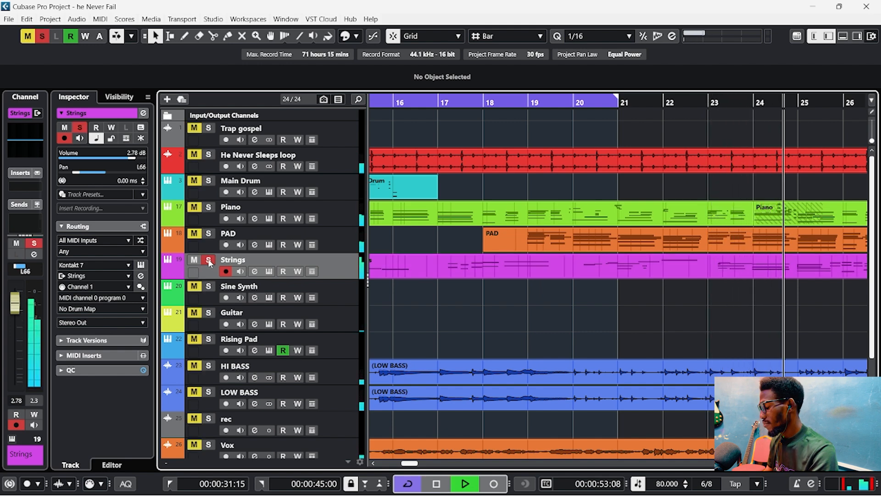
# Solo the Sine Synth track, loop bars 3 to 12, and place the playhead at bar 3.
pyautogui.hscroll(-10, 474, 318)
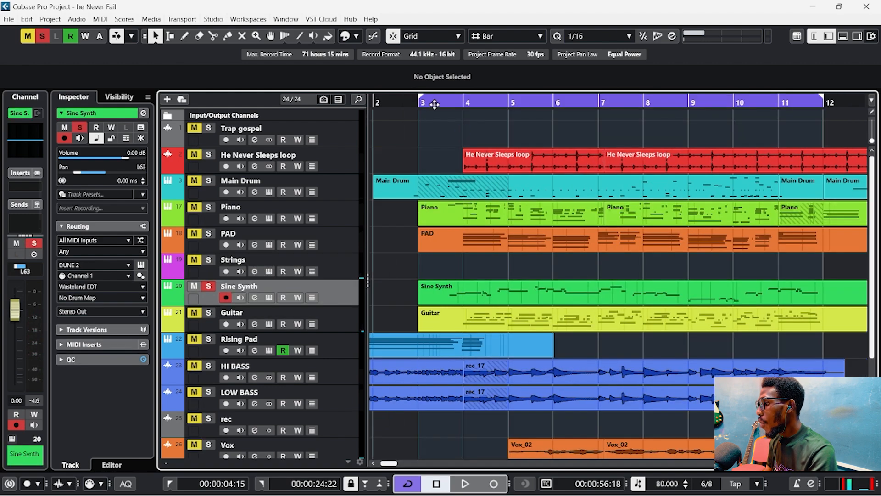
pyautogui.click(464, 103)
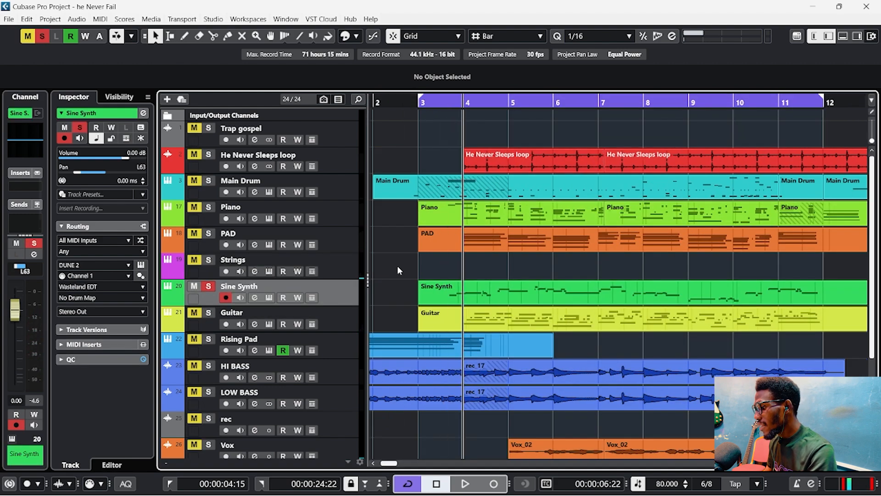
pyautogui.press('KP_1')
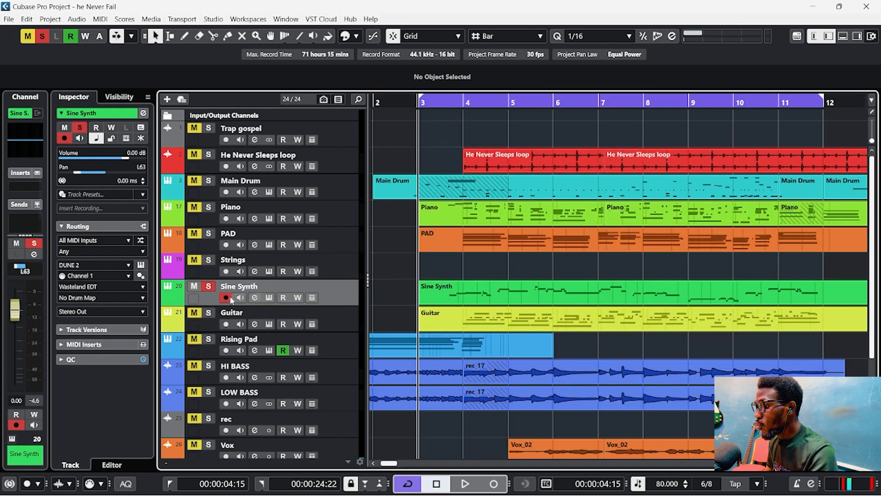
# View the Sine Synth track's DUNE 2 instrument, checking the factory sound categories and the Brute Sine RL patch in the patch list.
pyautogui.click(269, 297)
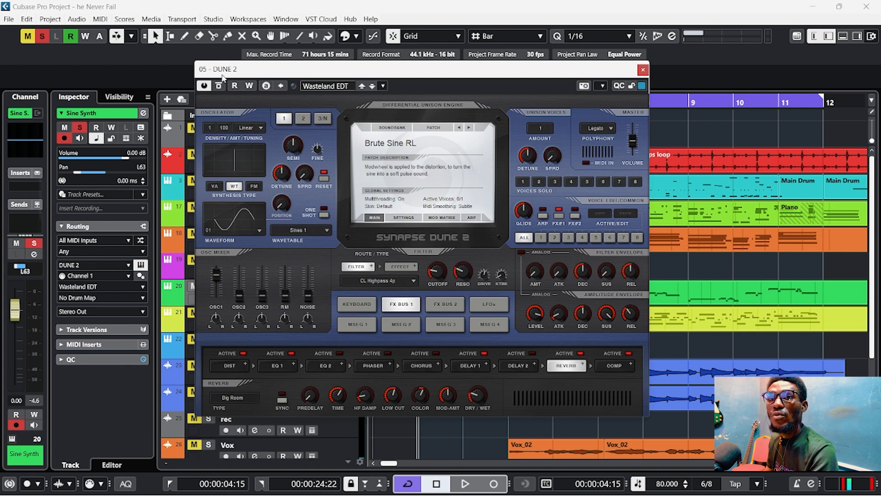
pyautogui.click(394, 130)
pyautogui.moveTo(456, 146)
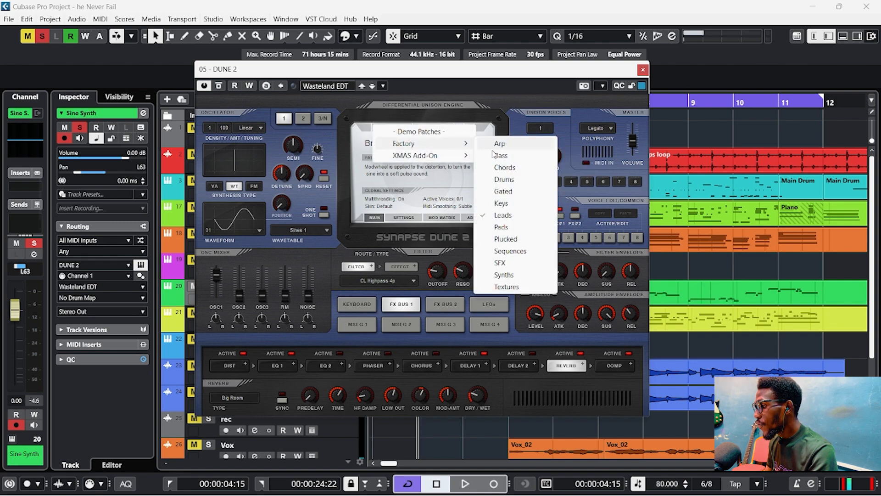
pyautogui.click(414, 85)
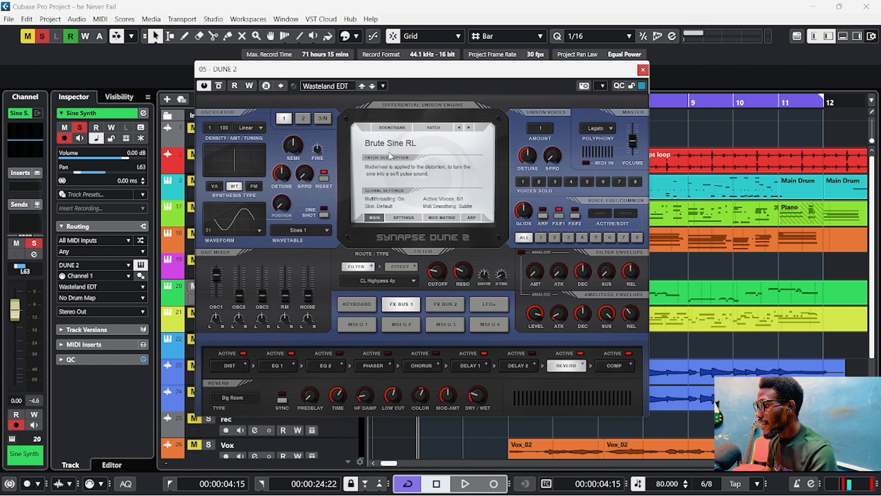
pyautogui.click(390, 147)
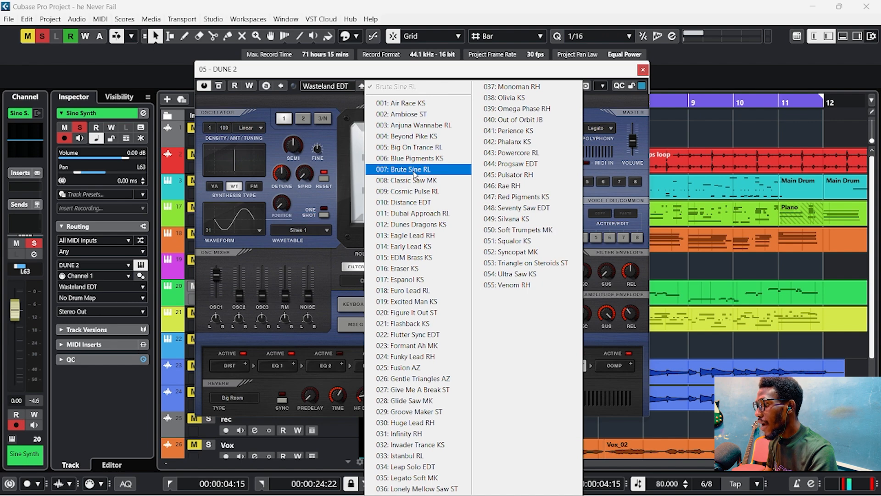
pyautogui.click(498, 77)
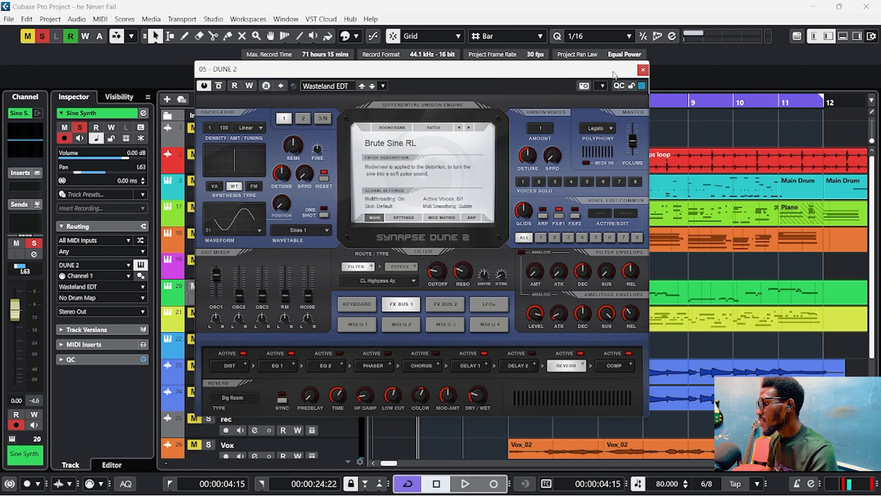
pyautogui.click(642, 70)
# Audition the Sine Synth part alone and together with PAD, ending with all solos off.
pyautogui.press('space')
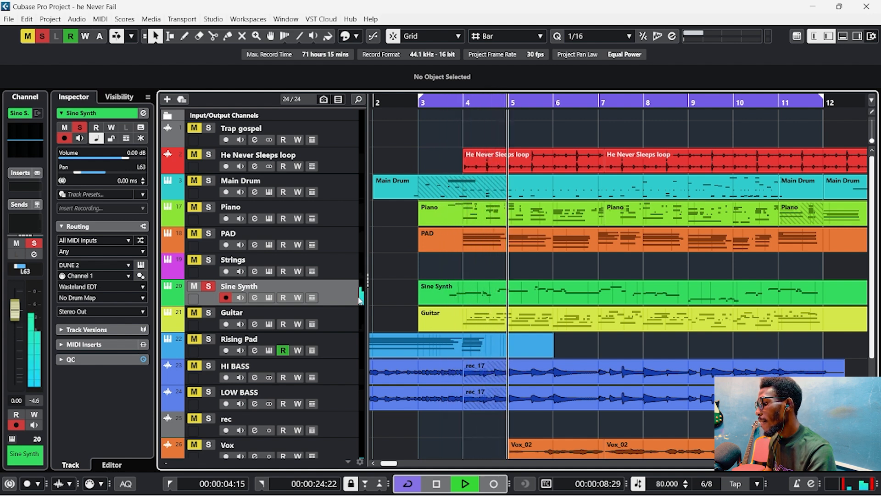
pyautogui.click(195, 235)
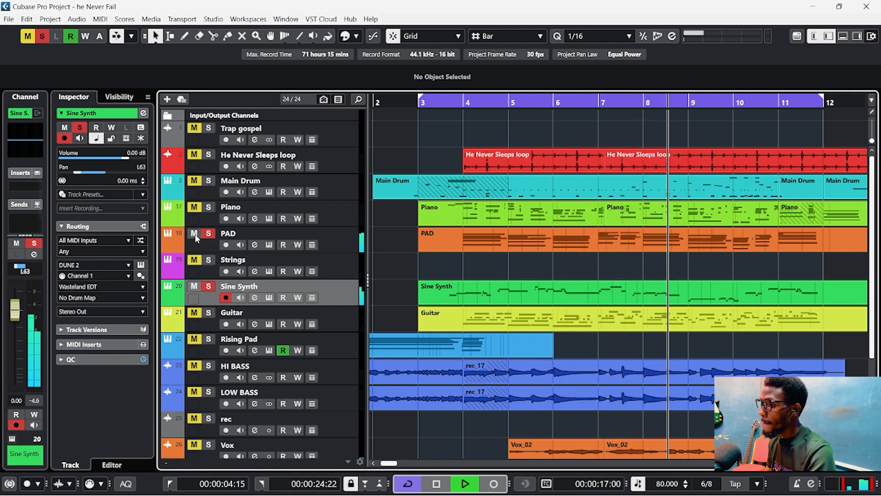
pyautogui.press('space')
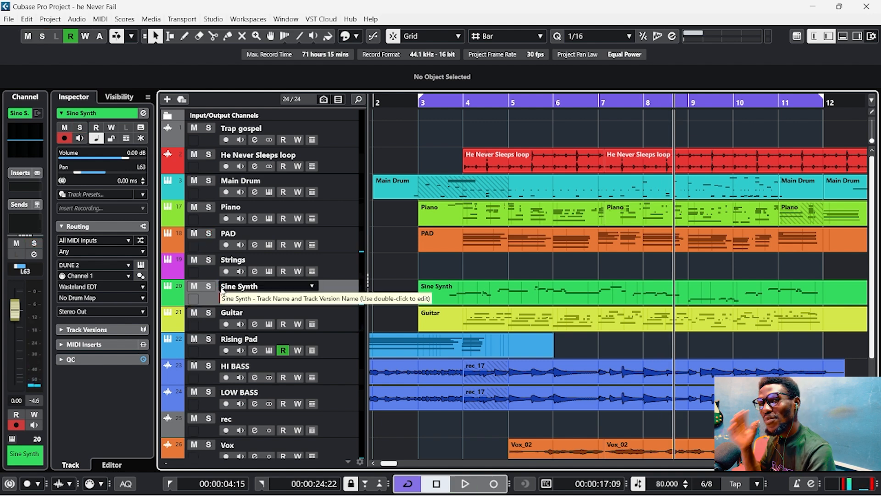
# View the Guitar track's AGML2 acoustic guitar instrument.
pyautogui.click(249, 316)
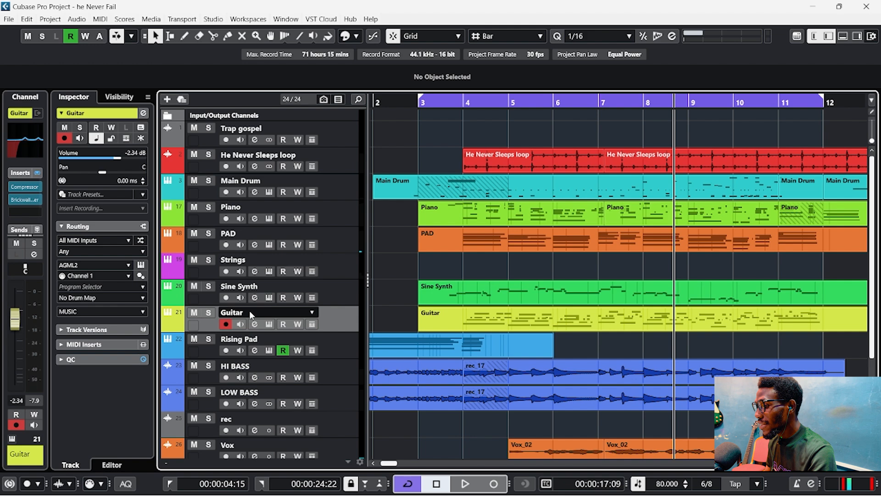
pyautogui.click(267, 324)
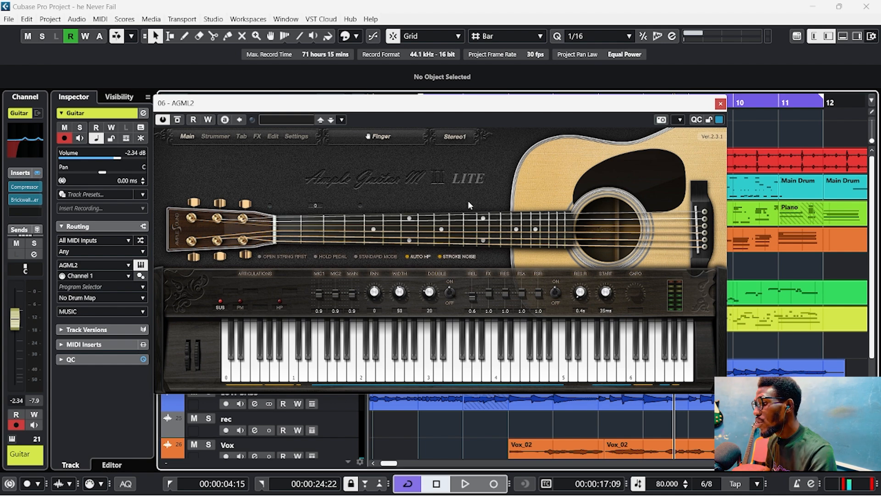
pyautogui.click(725, 108)
# Solo the Guitar track and set its volume to -1.84 dB during playback.
pyautogui.press('s')
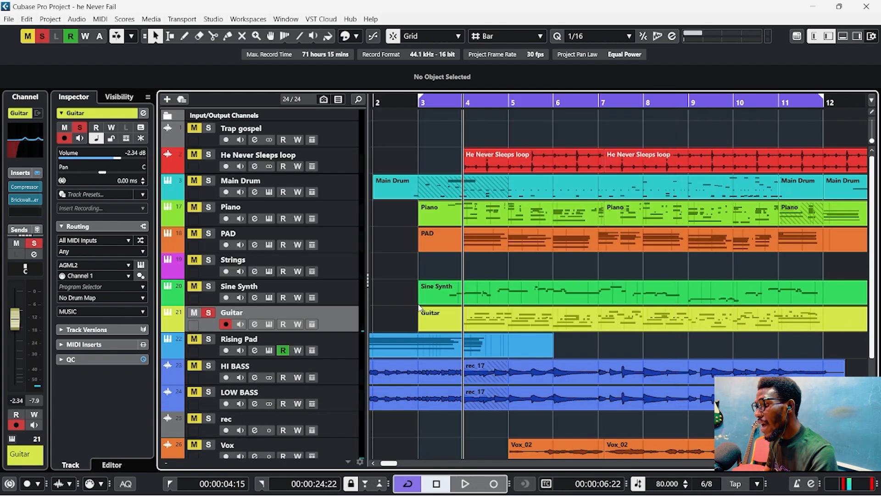
pyautogui.press('space')
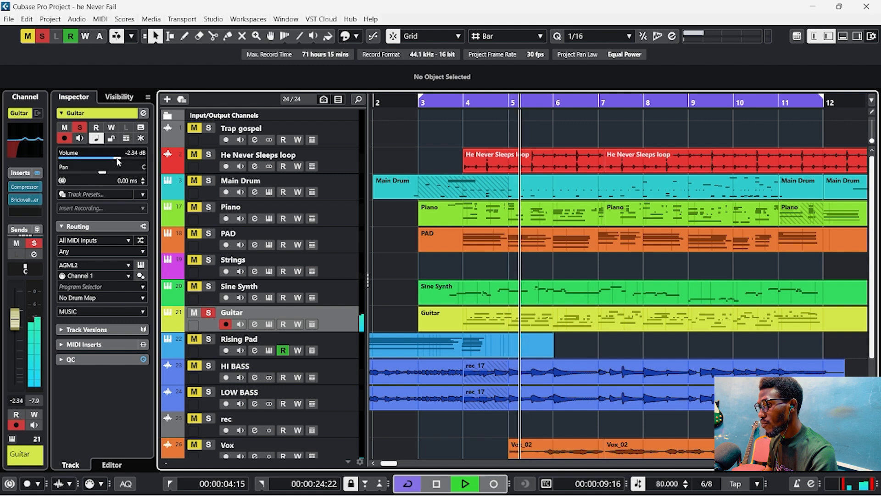
pyautogui.moveTo(117, 158); pyautogui.dragTo(119, 162)
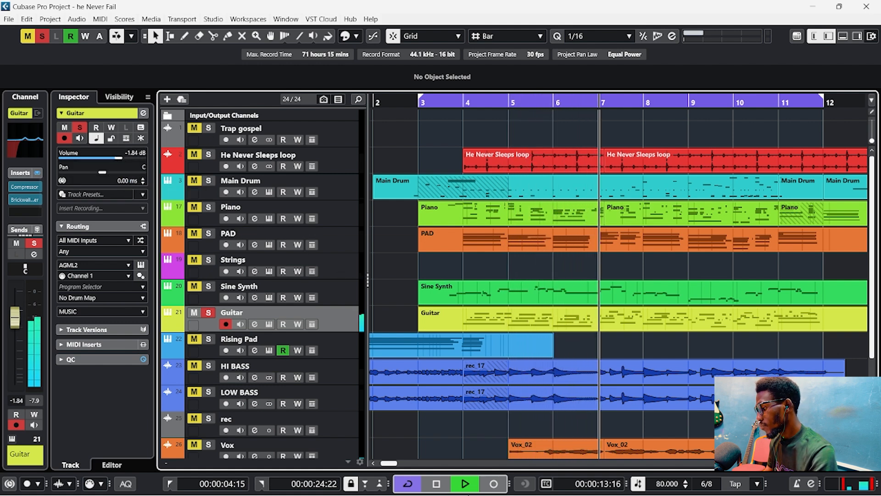
# Audition the soloed guitar part together with the PAD track.
pyautogui.moveTo(469, 494)
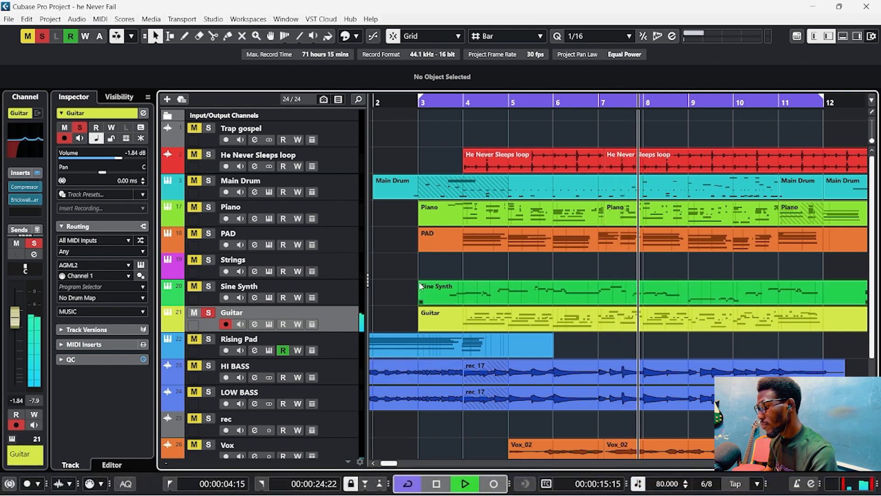
pyautogui.click(208, 233)
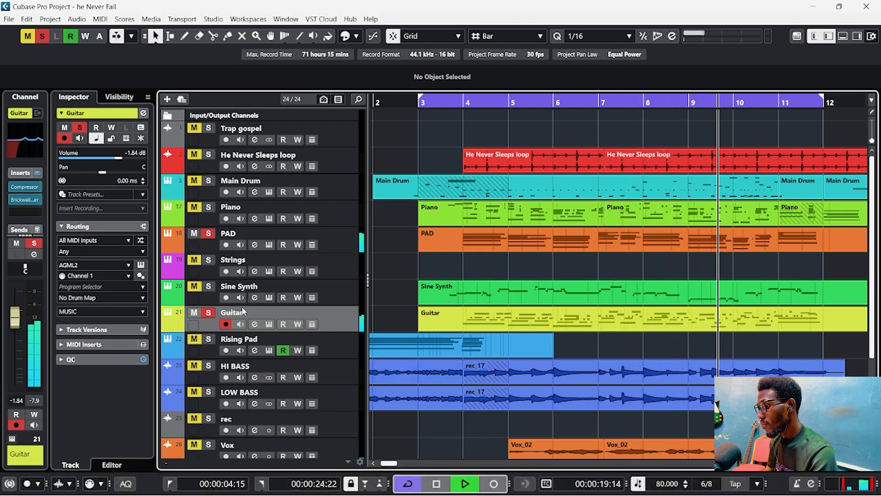
pyautogui.click(195, 234)
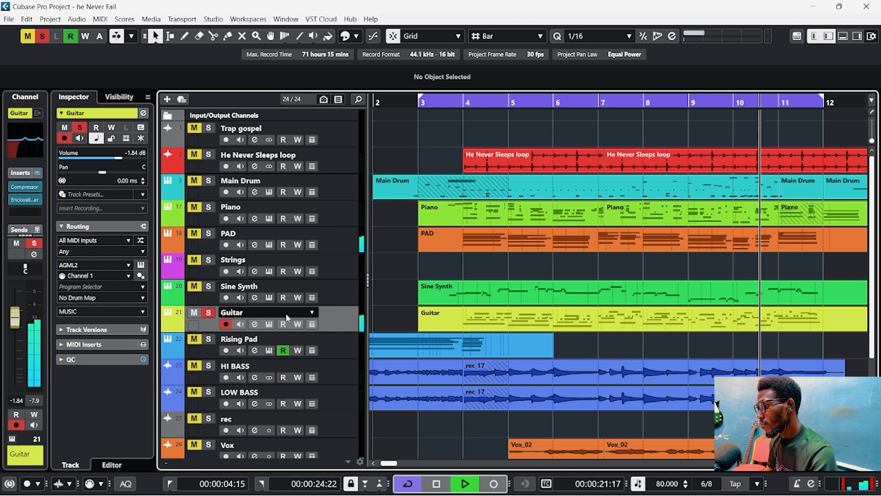
pyautogui.press('space')
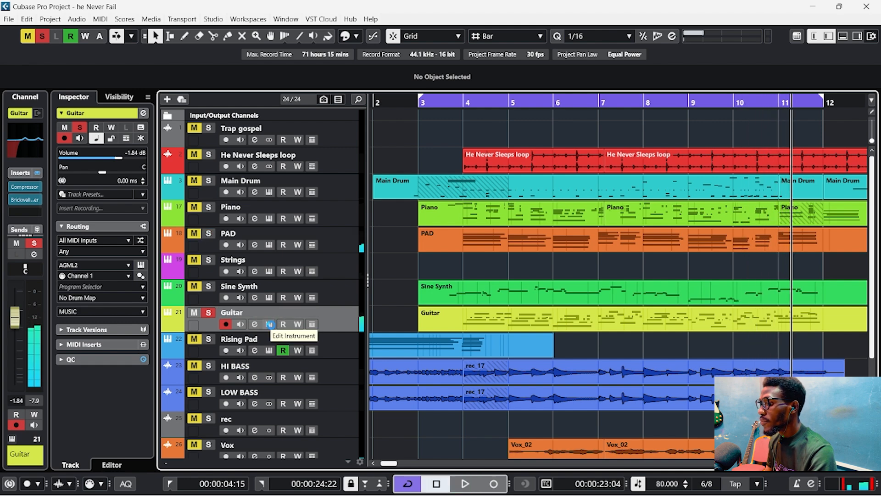
# Examine the doubling switch in the Guitar track's AGML2 instrument while auditioning the part.
pyautogui.click(269, 325)
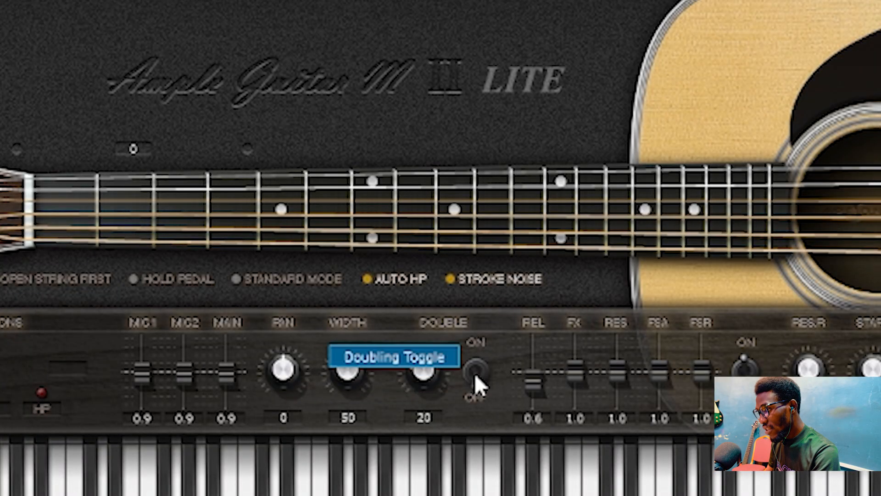
pyautogui.press('space')
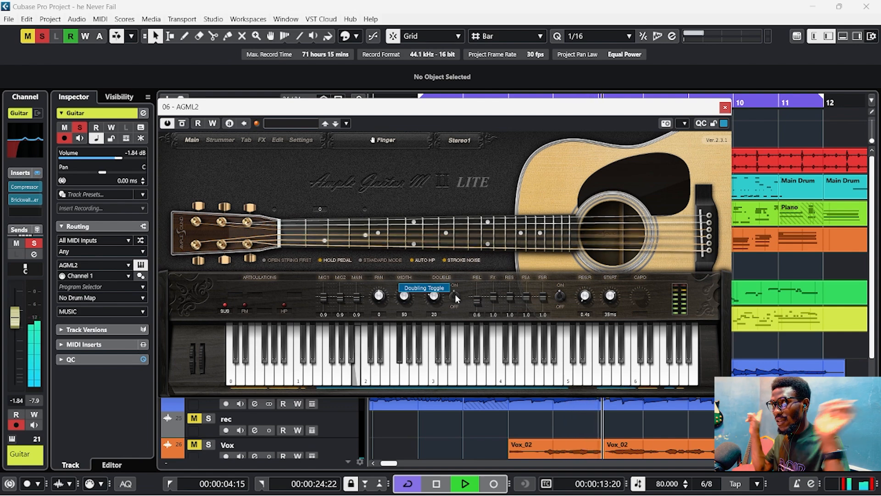
pyautogui.press('space')
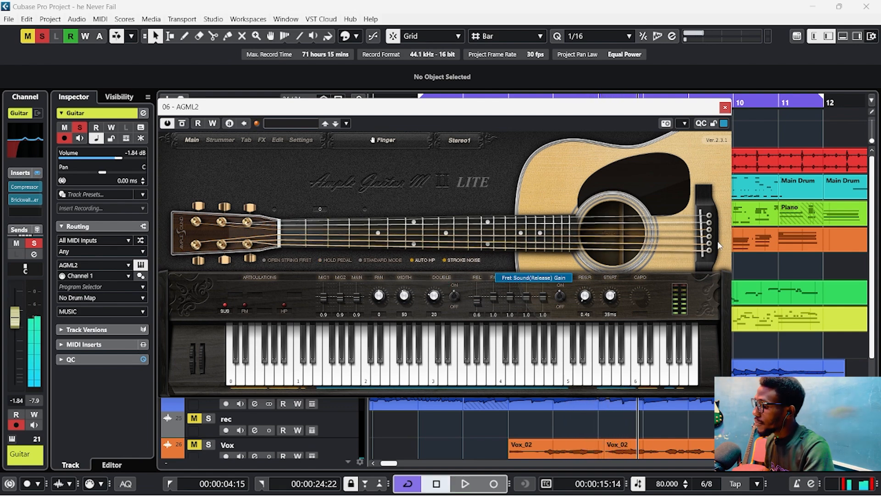
pyautogui.click(725, 107)
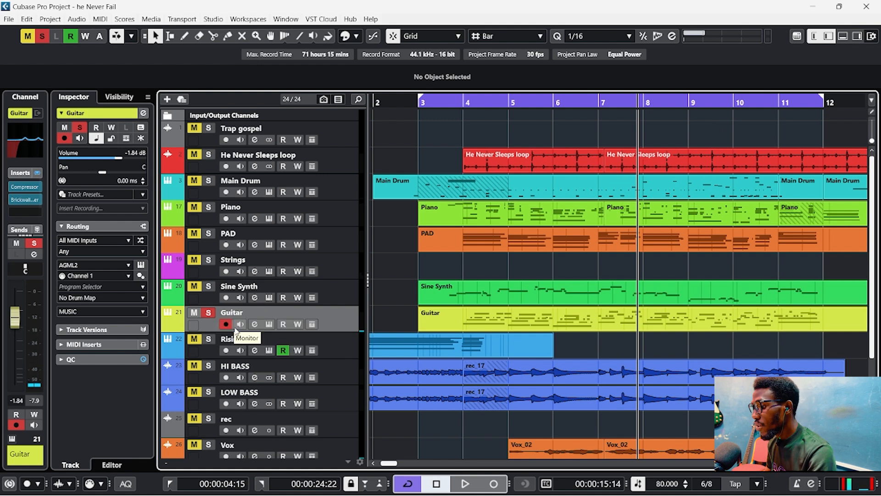
# Turn off the Guitar solo, select the Rising Pad track, and set the loop range from bar 1 to bar 6.
pyautogui.click(208, 312)
pyautogui.hscroll(-2, 426, 345)
pyautogui.click(381, 101)
pyautogui.click(329, 350)
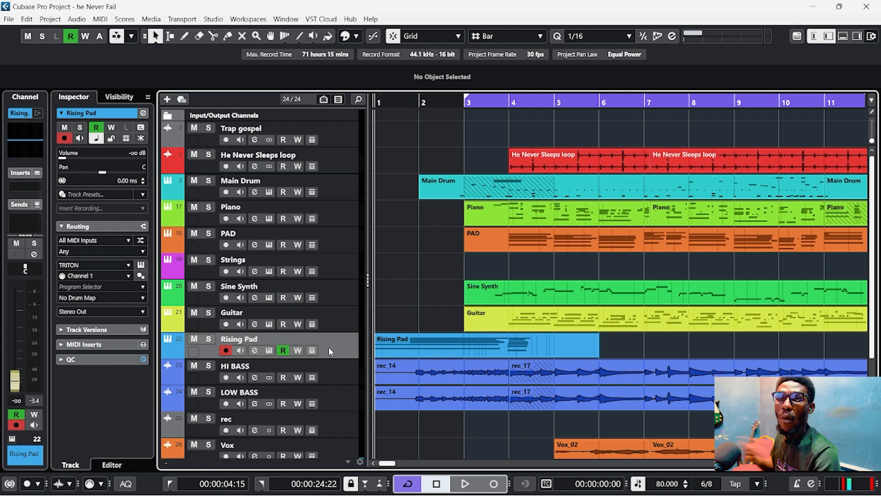
pyautogui.moveTo(378, 99); pyautogui.dragTo(601, 99)
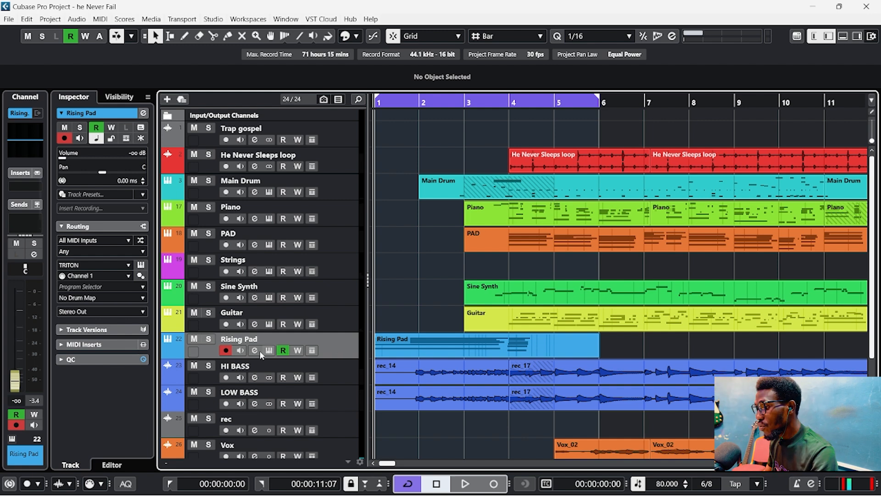
# Audition the Rising Pad part in solo, ending with its solo off.
pyautogui.click(208, 339)
pyautogui.press('space')
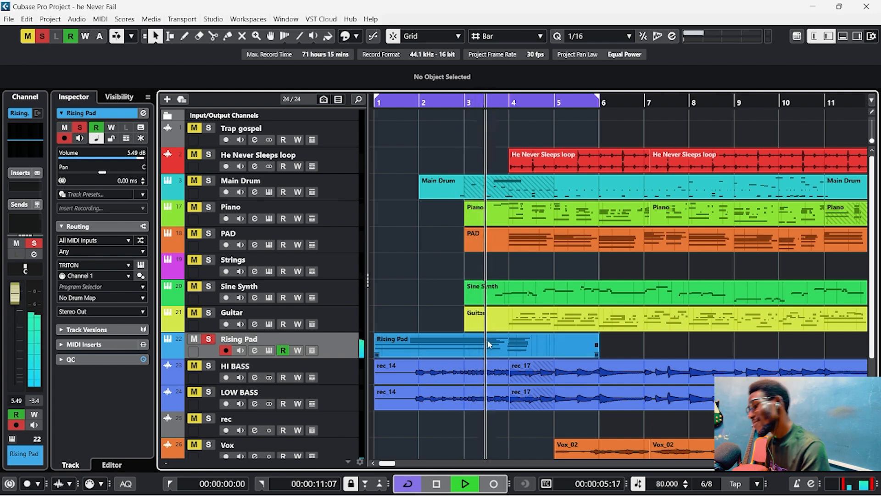
pyautogui.press('space')
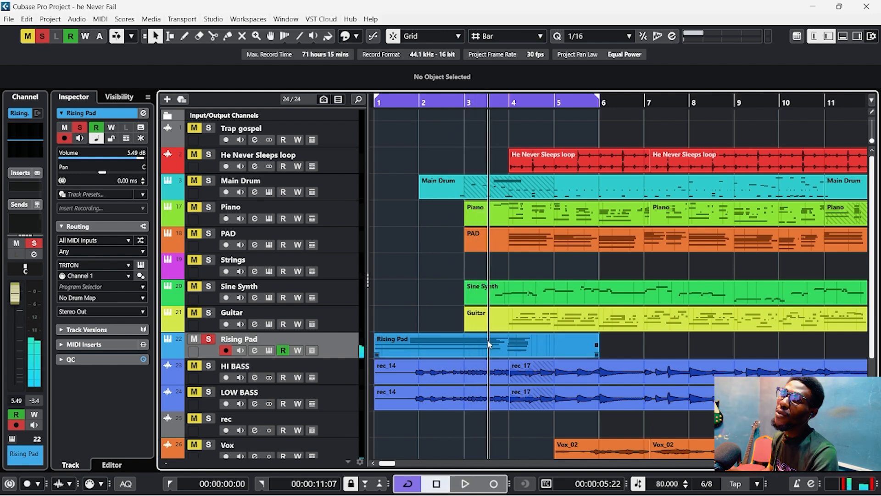
pyautogui.click(208, 339)
# View the channel settings and inserts of the HI BASS and LOW BASS tracks.
pyautogui.scroll(-3, 303, 389)
pyautogui.scroll(3, 303, 390)
pyautogui.click(322, 373)
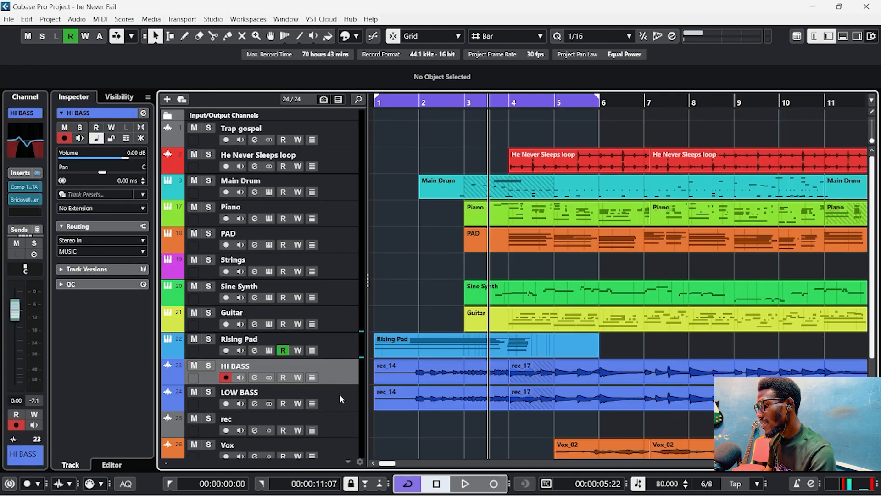
pyautogui.click(340, 401)
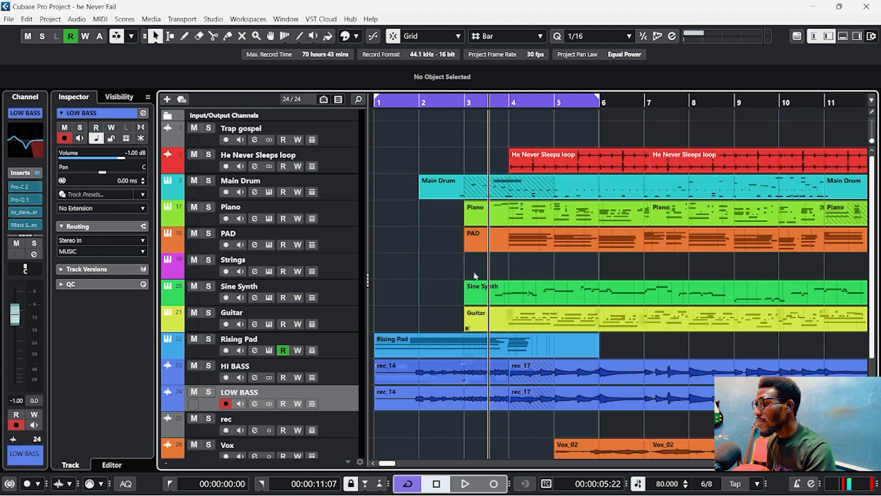
# Collapse the loop range to the project start and play the full arrangement from bar 8 with all events selected, leaving nothing selected.
pyautogui.moveTo(596, 100); pyautogui.dragTo(374, 102)
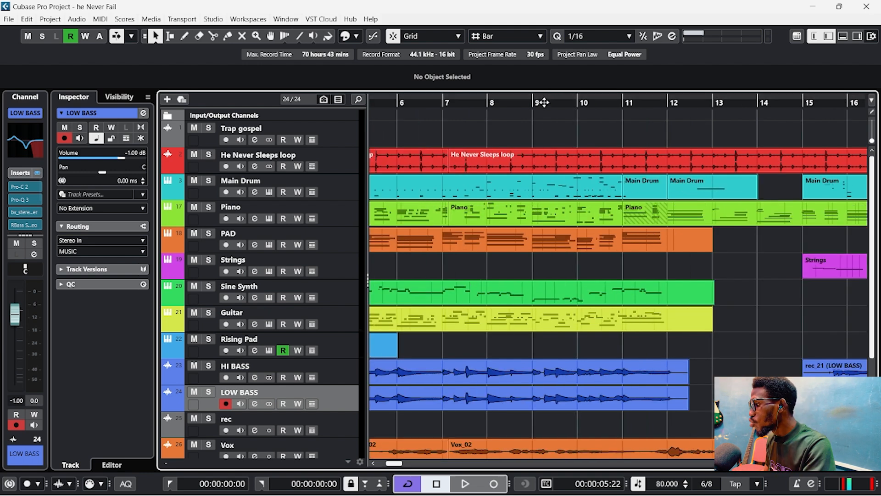
pyautogui.click(556, 105)
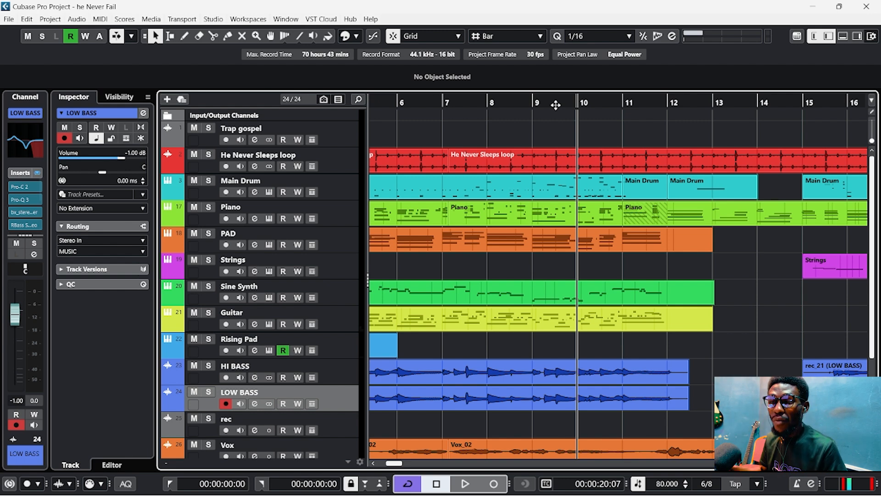
pyautogui.hotkey('ctrl', 'a')
pyautogui.click(486, 104)
pyautogui.press('space')
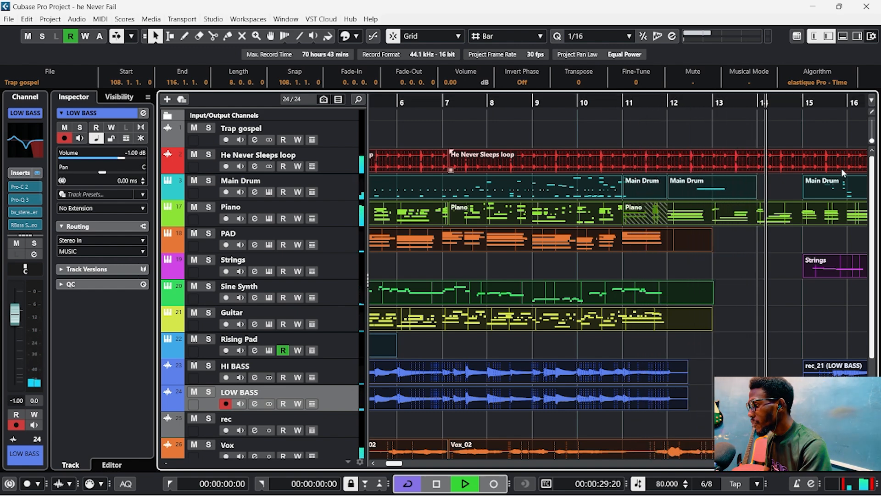
pyautogui.press('space')
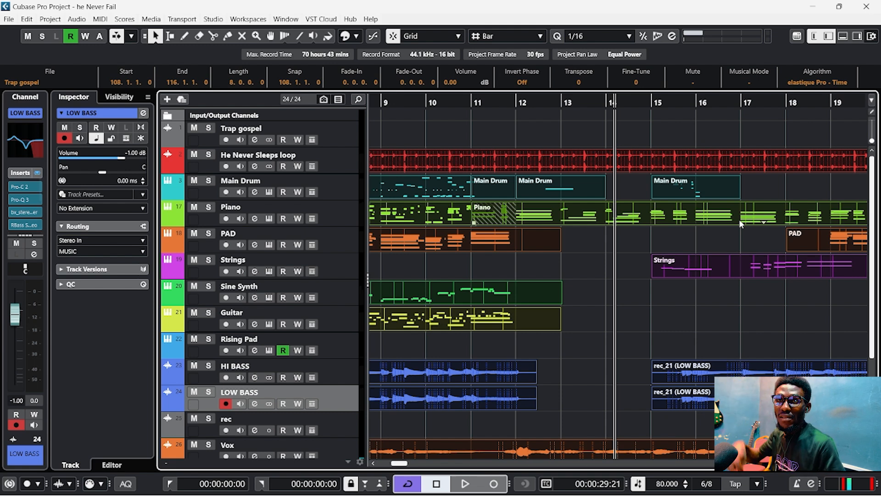
pyautogui.click(599, 251)
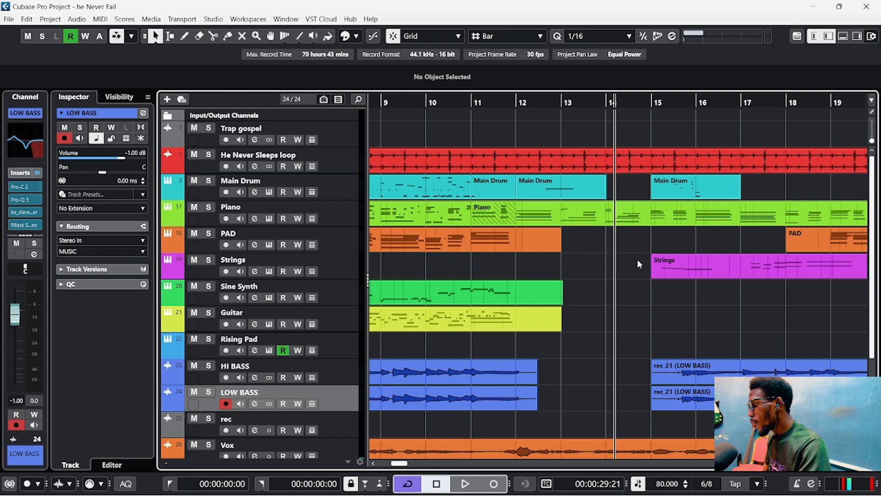
# Play the full arrangement from bar 14 through the Strings and bass entries, stopping just after bar 19.
pyautogui.hscroll(2, 619, 275)
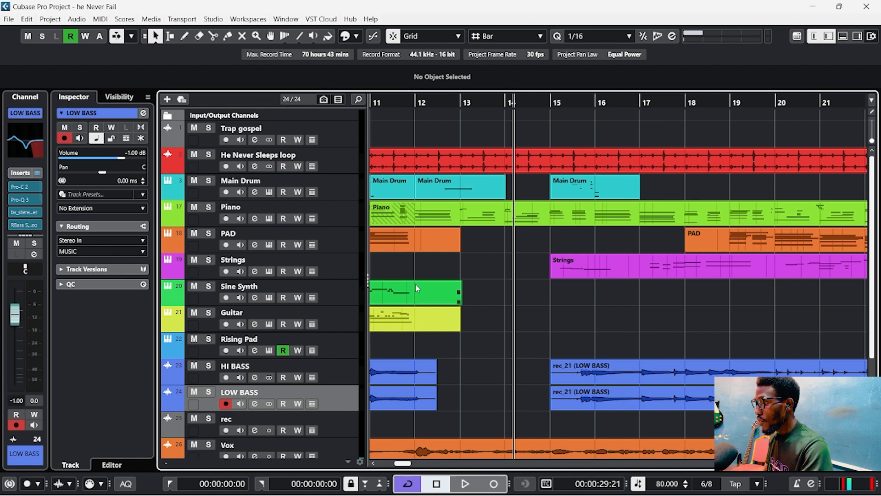
pyautogui.press('space')
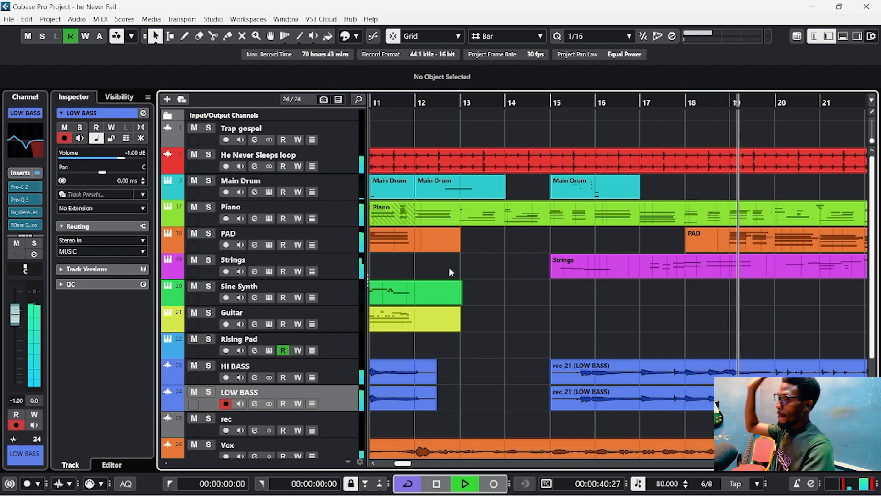
pyautogui.press('space')
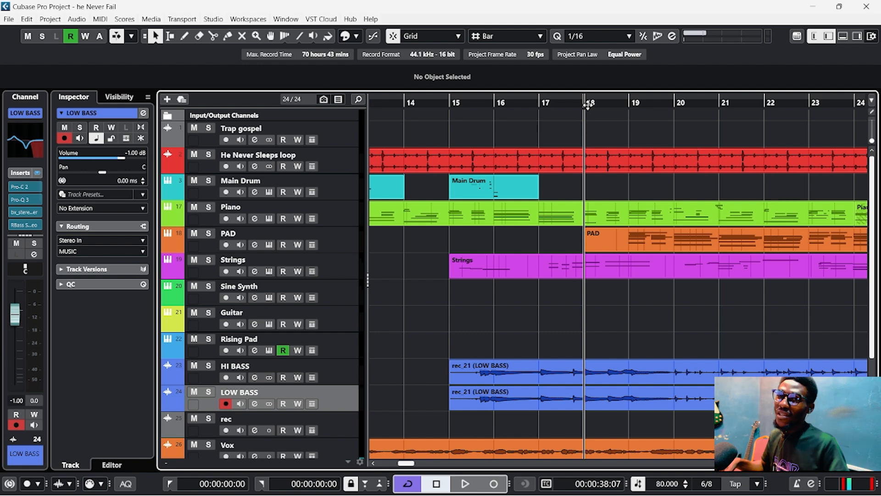
# Review the arrangement from bar 18 onward and set the playback position at bar 107, just before the Trap gospel section.
pyautogui.hscroll(10, 566, 279)
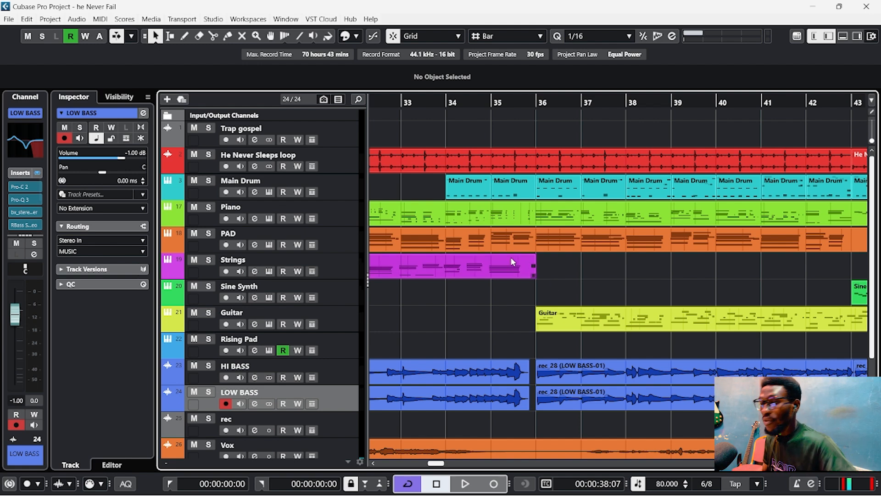
pyautogui.hscroll(-4, 492, 248)
pyautogui.hscroll(20, 538, 260)
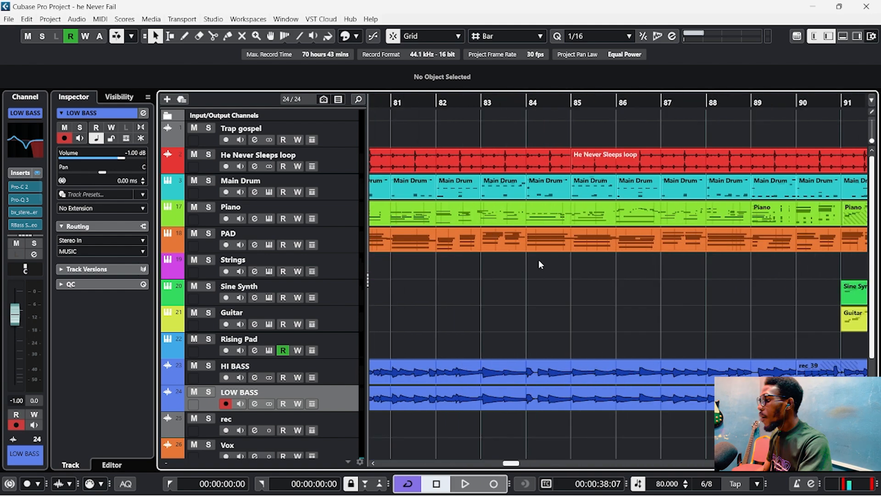
pyautogui.hscroll(10, 538, 260)
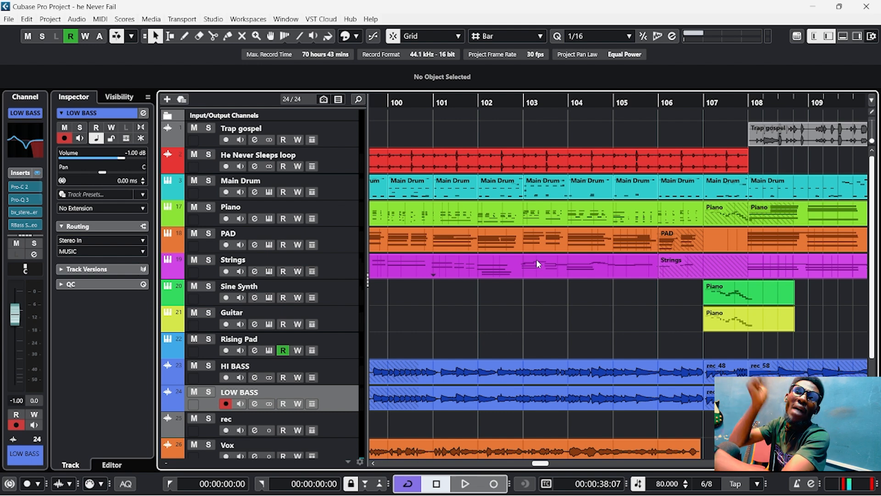
pyautogui.hscroll(4, 538, 264)
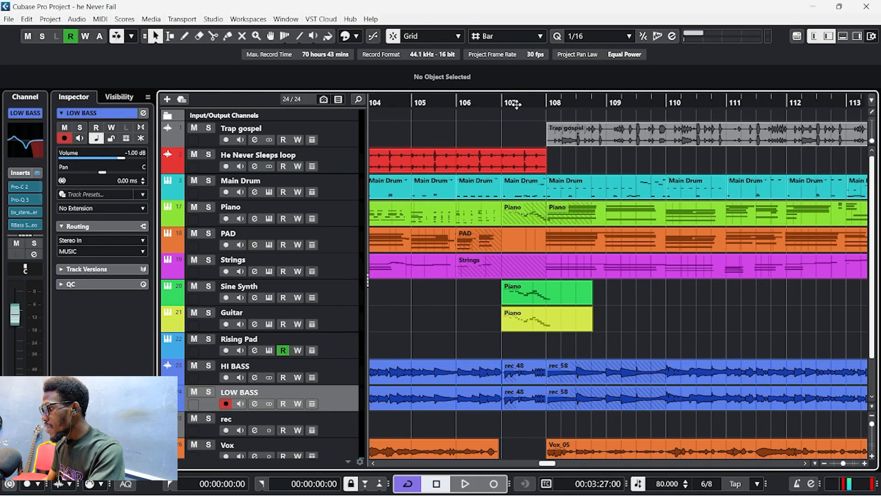
pyautogui.click(516, 105)
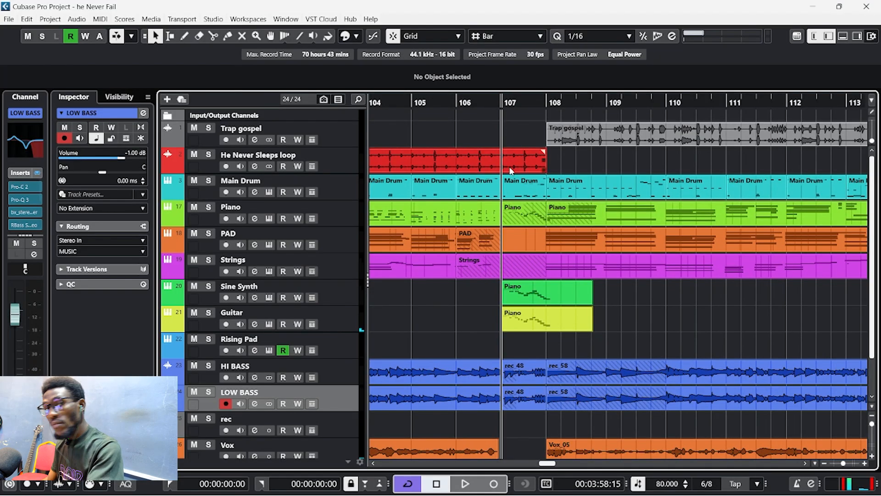
# Play the transition from bar 107 into the Trap gospel section, stopping after bar 114.
pyautogui.hscroll(5, 514, 198)
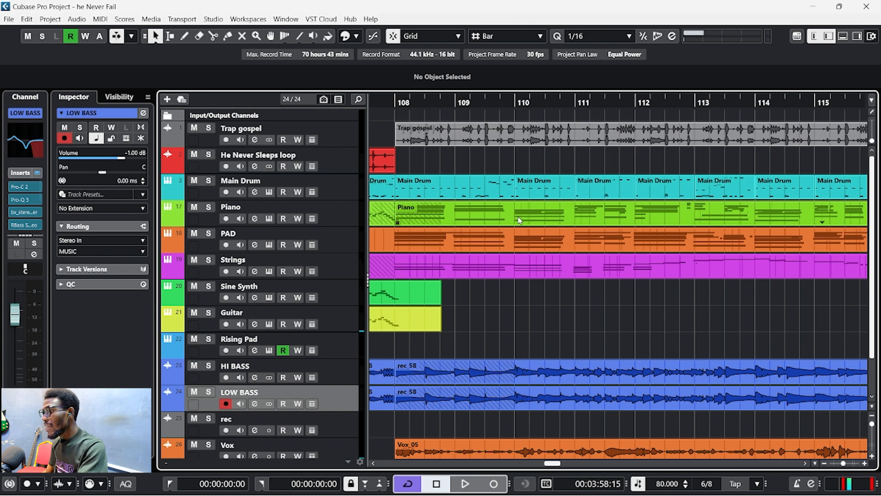
pyautogui.hscroll(-2, 520, 220)
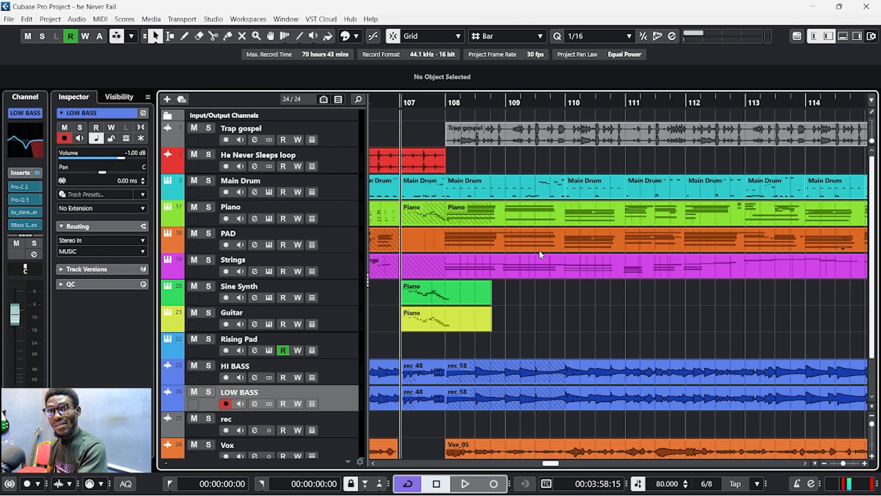
pyautogui.hscroll(-2, 501, 262)
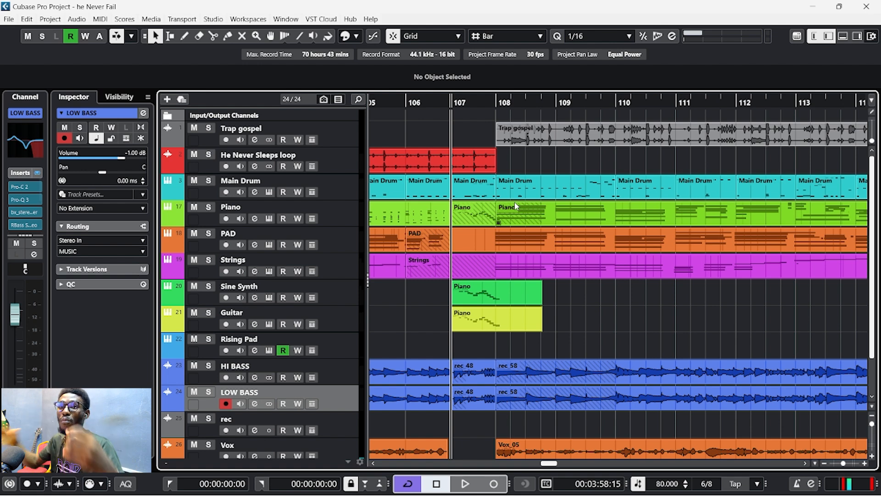
pyautogui.press('space')
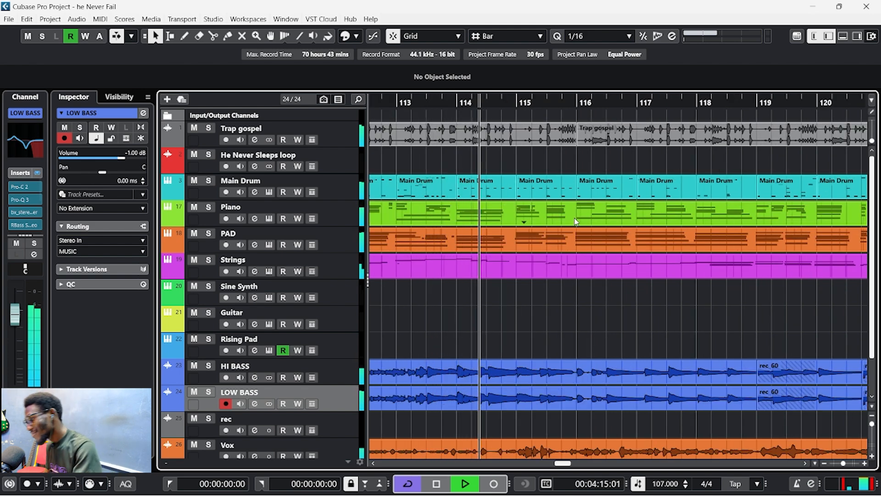
pyautogui.press('space')
# Return the playback position to bar 107, at the start of the transition.
pyautogui.hscroll(-2, 566, 287)
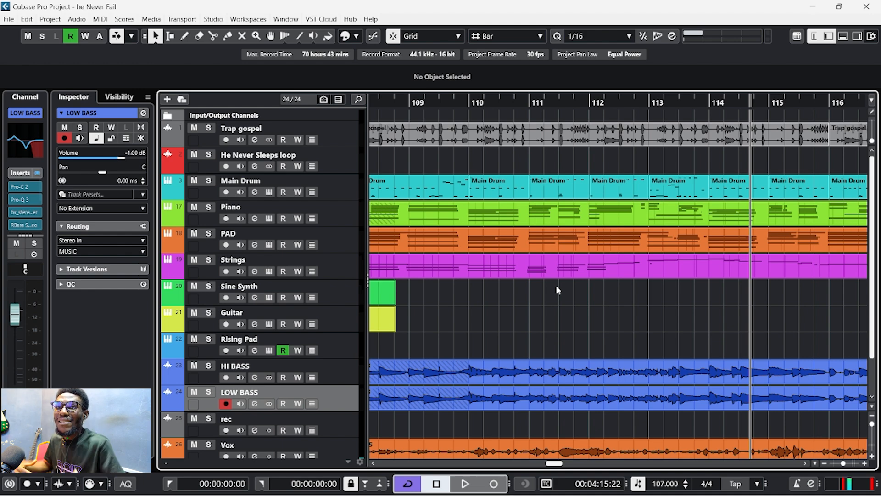
pyautogui.hscroll(-5, 496, 284)
pyautogui.click(505, 100)
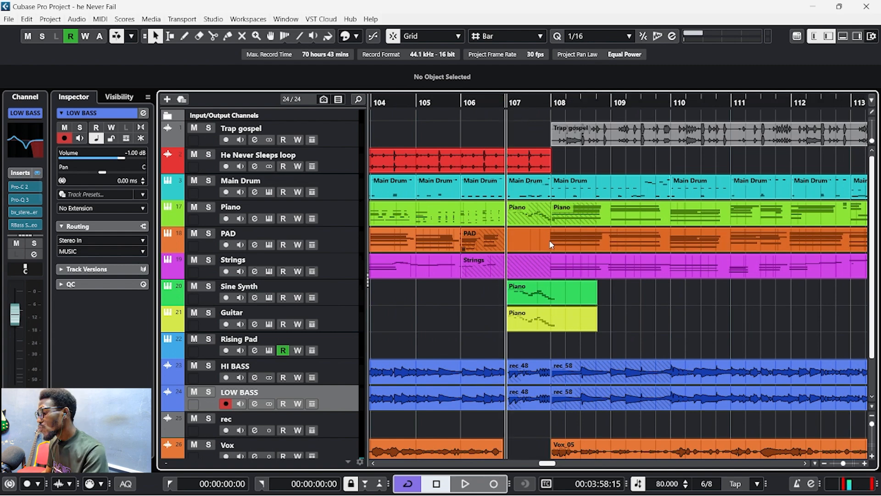
# Audition the later section where the Guitar re-enters at bar 139, stopping playback after bar 148.
pyautogui.hscroll(15, 555, 232)
pyautogui.hscroll(12, 553, 232)
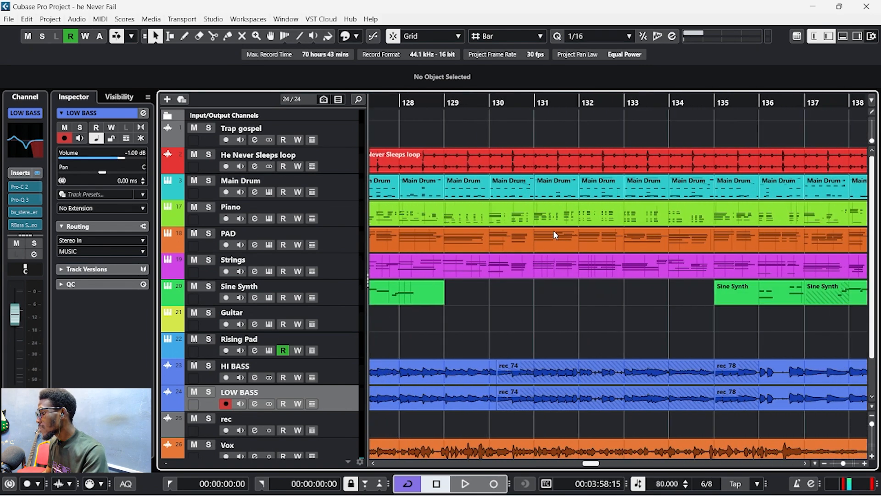
pyautogui.hscroll(-4, 518, 216)
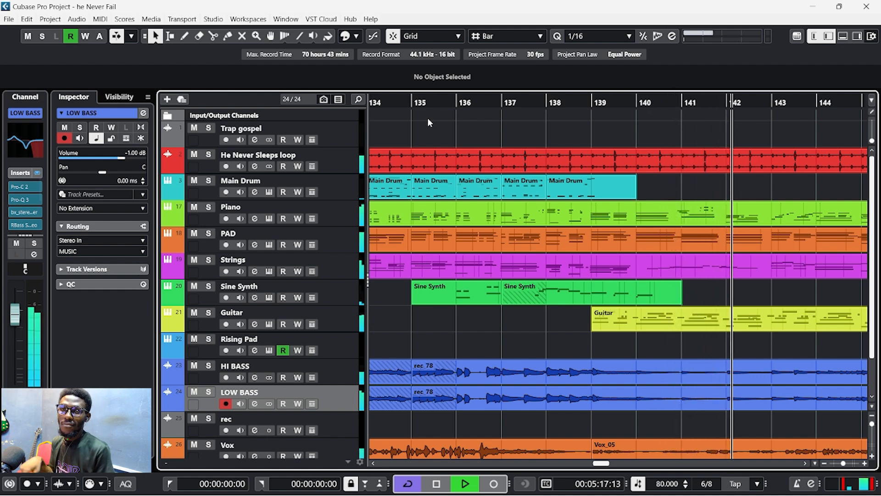
pyautogui.press('f')
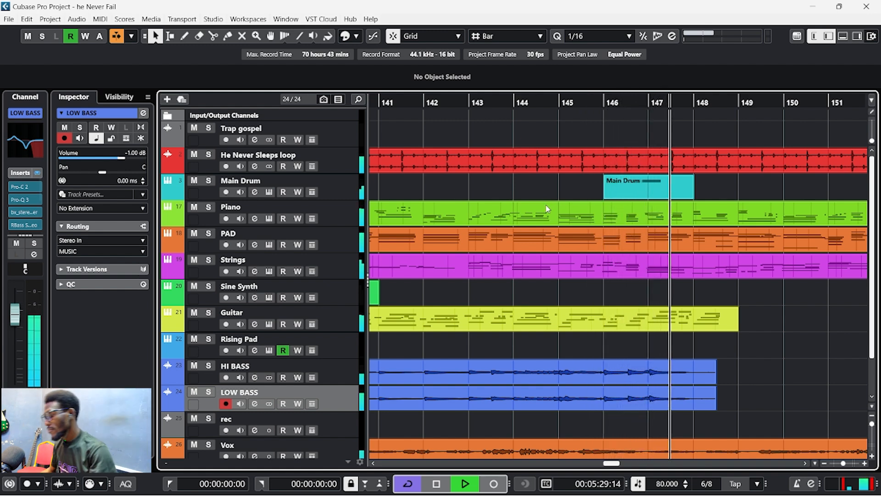
pyautogui.press('space')
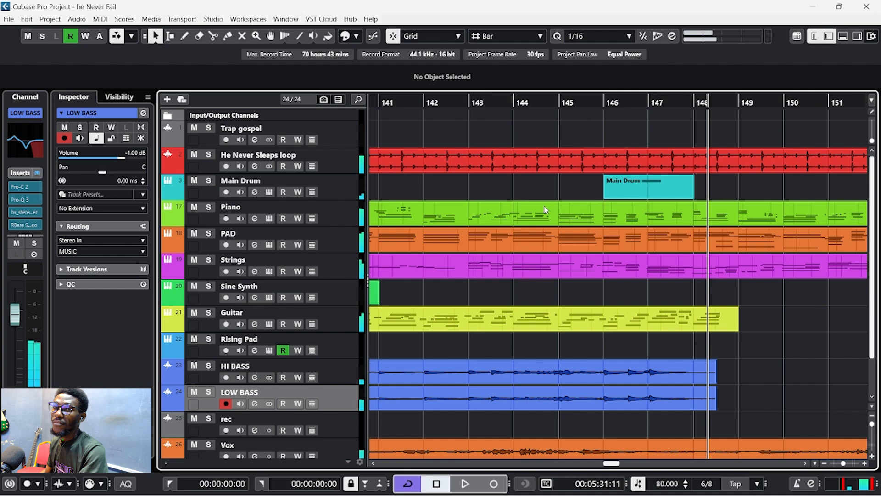